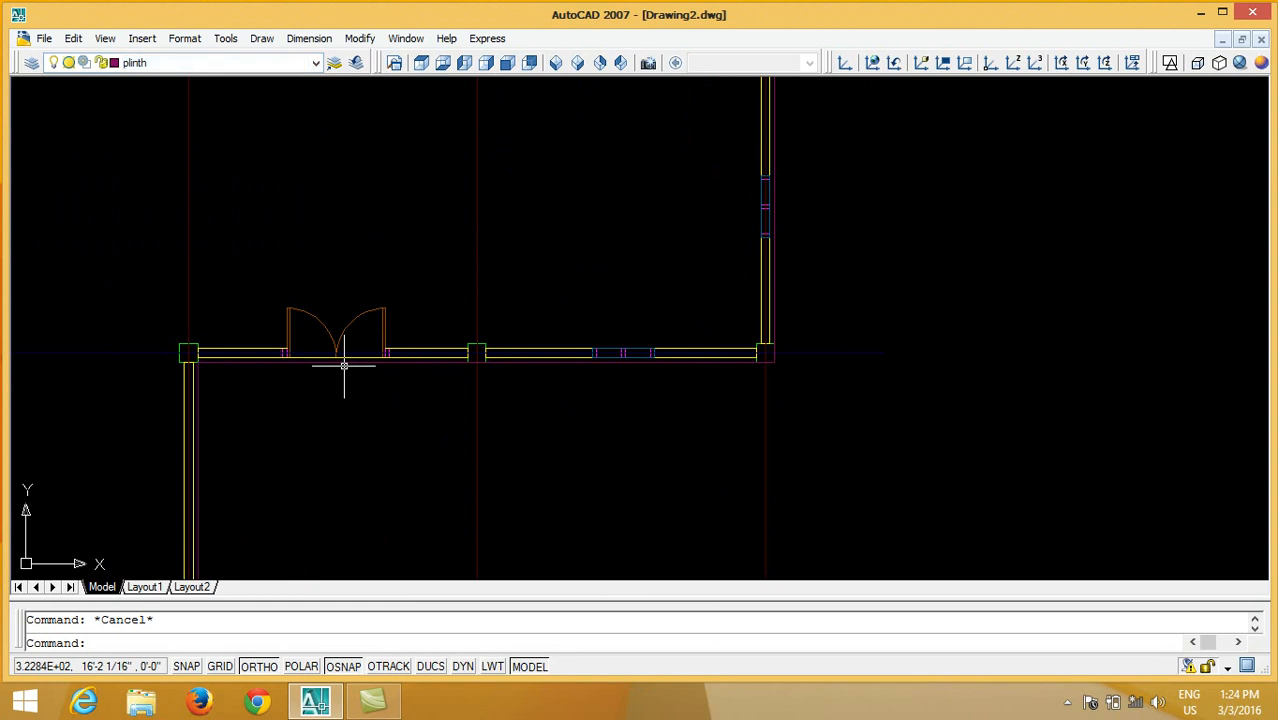
Create a new layer named "steps" and give it index color 11
{"action": "key", "text": "Return"}
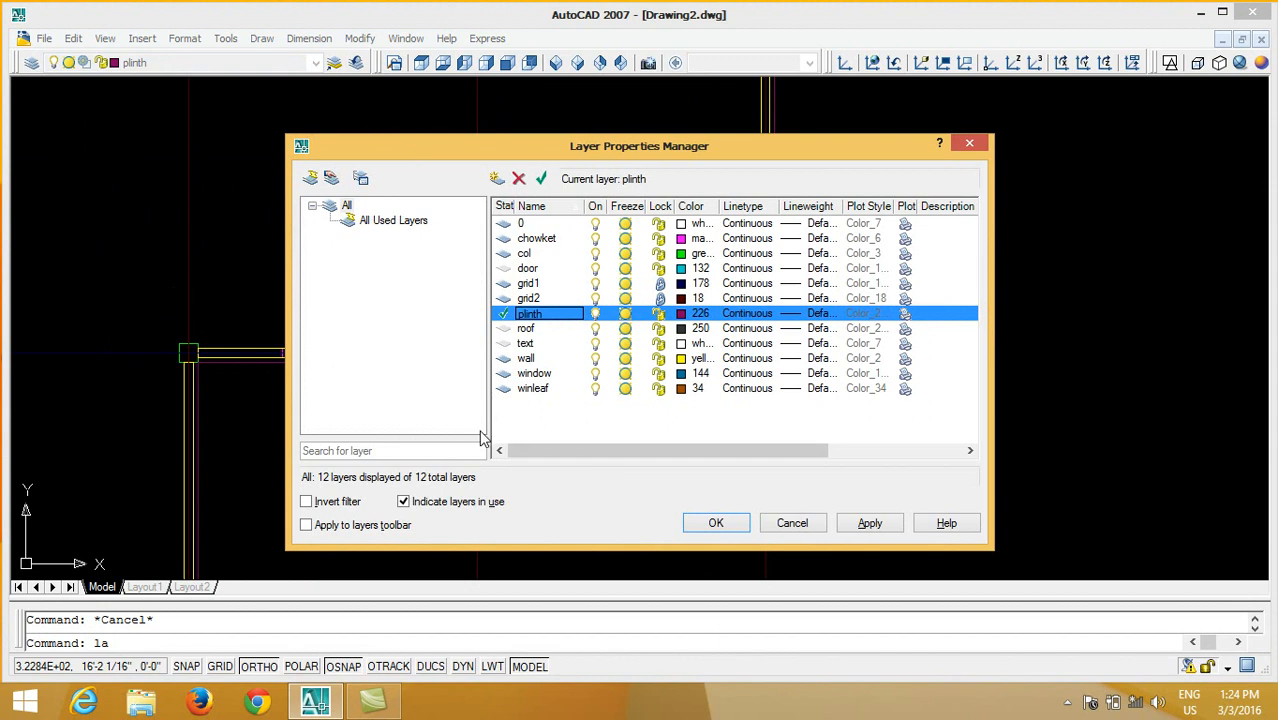
{"action": "left_click", "coordinate": [497, 178]}
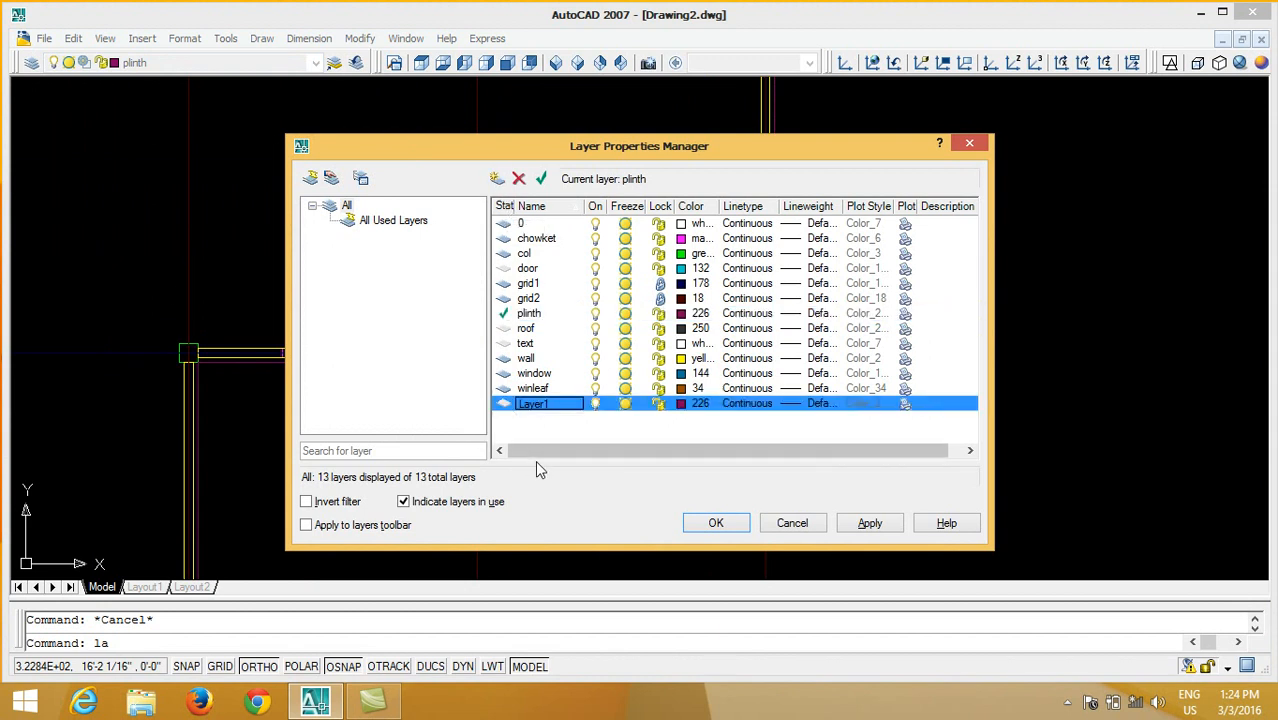
{"action": "key", "text": "BackSpace"}
{"action": "type", "text": "st"}
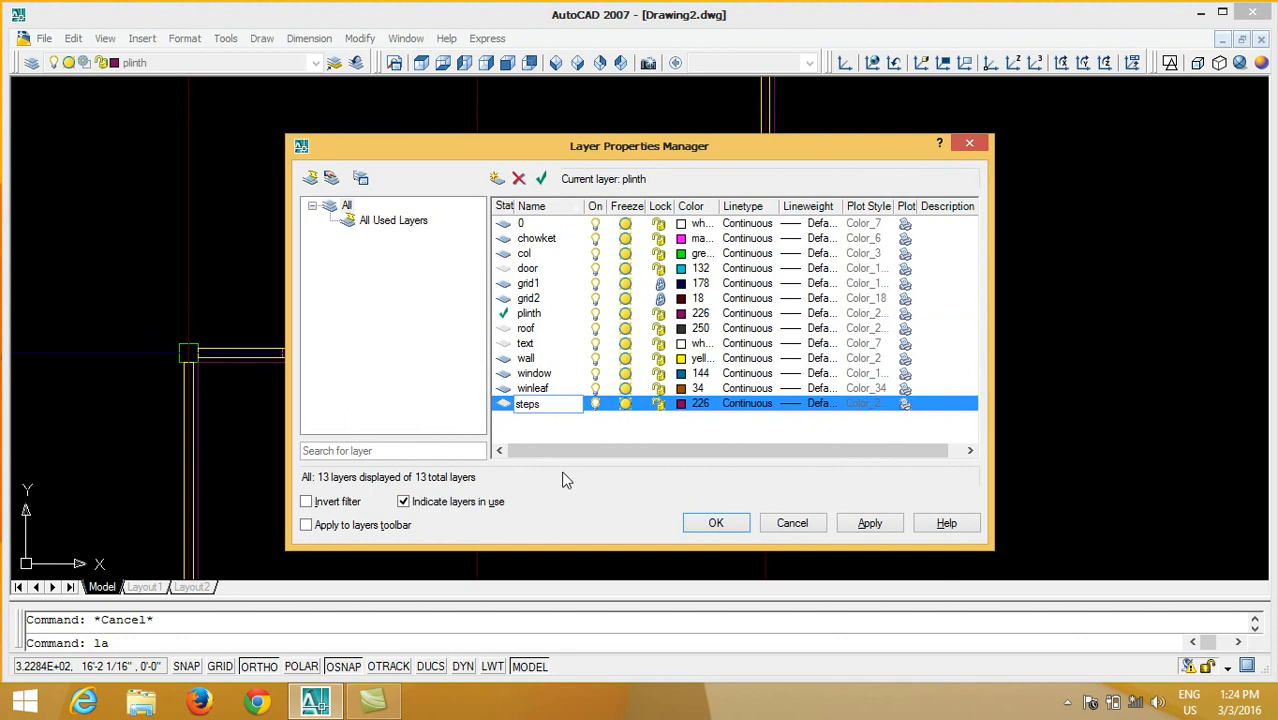
{"action": "type", "text": "eps"}
{"action": "left_click", "coordinate": [700, 403]}
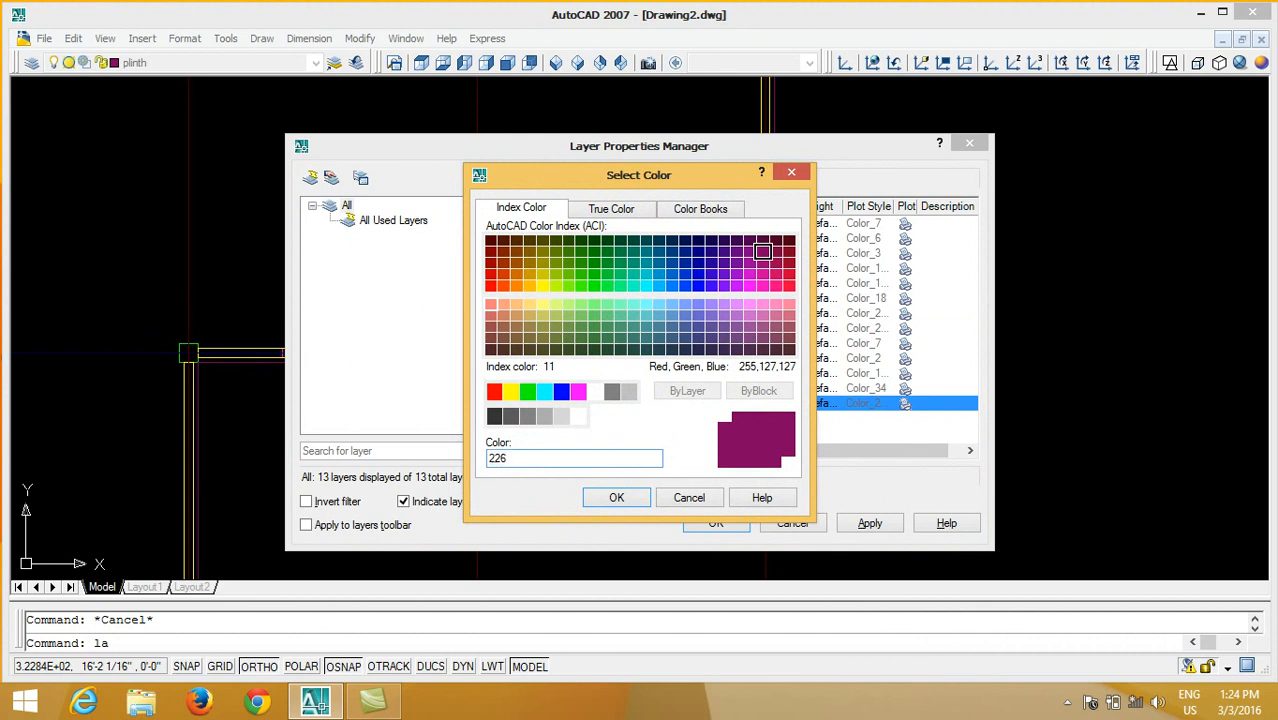
{"action": "left_click", "coordinate": [490, 304]}
{"action": "left_click", "coordinate": [616, 498]}
{"action": "left_click", "coordinate": [890, 523]}
{"action": "left_click", "coordinate": [716, 523]}
Draw a line along the outer wall face across the double door, spanning between the two adjacent columns
{"action": "scroll", "coordinate": [456, 414], "scroll_direction": "up", "scroll_amount": 6}
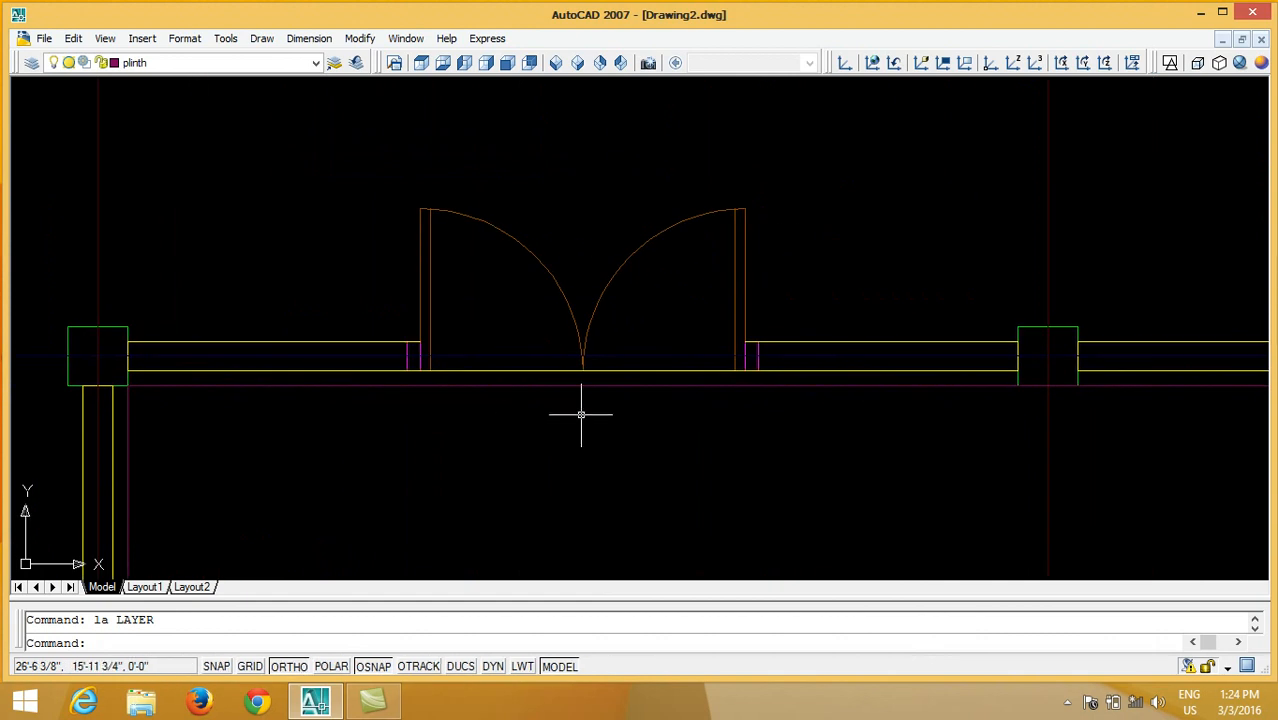
{"action": "type", "text": "l"}
{"action": "key", "text": "Return"}
{"action": "scroll", "coordinate": [117, 360], "scroll_direction": "up", "scroll_amount": 2}
{"action": "left_click", "coordinate": [117, 360]}
{"action": "scroll", "coordinate": [115, 360], "scroll_direction": "down", "scroll_amount": 1}
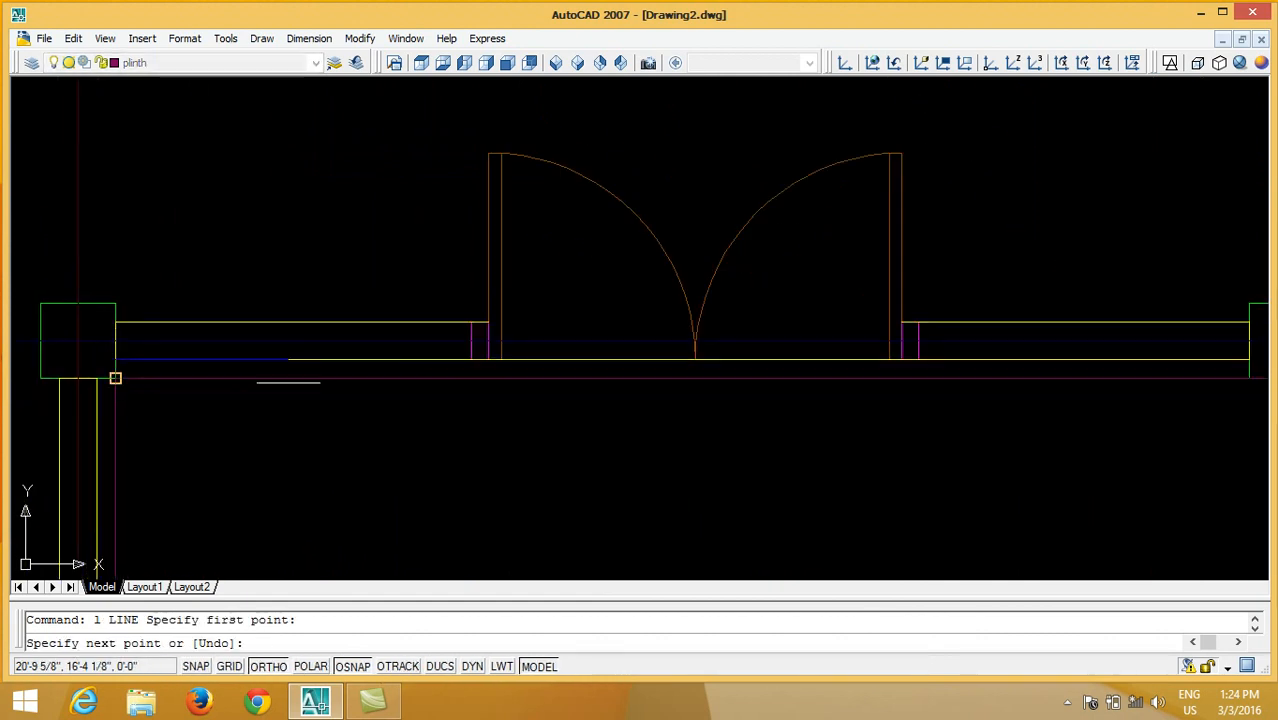
{"action": "middle_click_drag", "start_coordinate": [958, 394], "coordinate": [539, 394]}
{"action": "scroll", "coordinate": [780, 355], "scroll_direction": "up", "scroll_amount": 2}
{"action": "left_click", "coordinate": [849, 338]}
{"action": "key", "text": "Return"}
{"action": "scroll", "coordinate": [981, 342], "scroll_direction": "down", "scroll_amount": 2}
Move the new line at the double door to the steps layer
{"action": "left_click", "coordinate": [852, 341]}
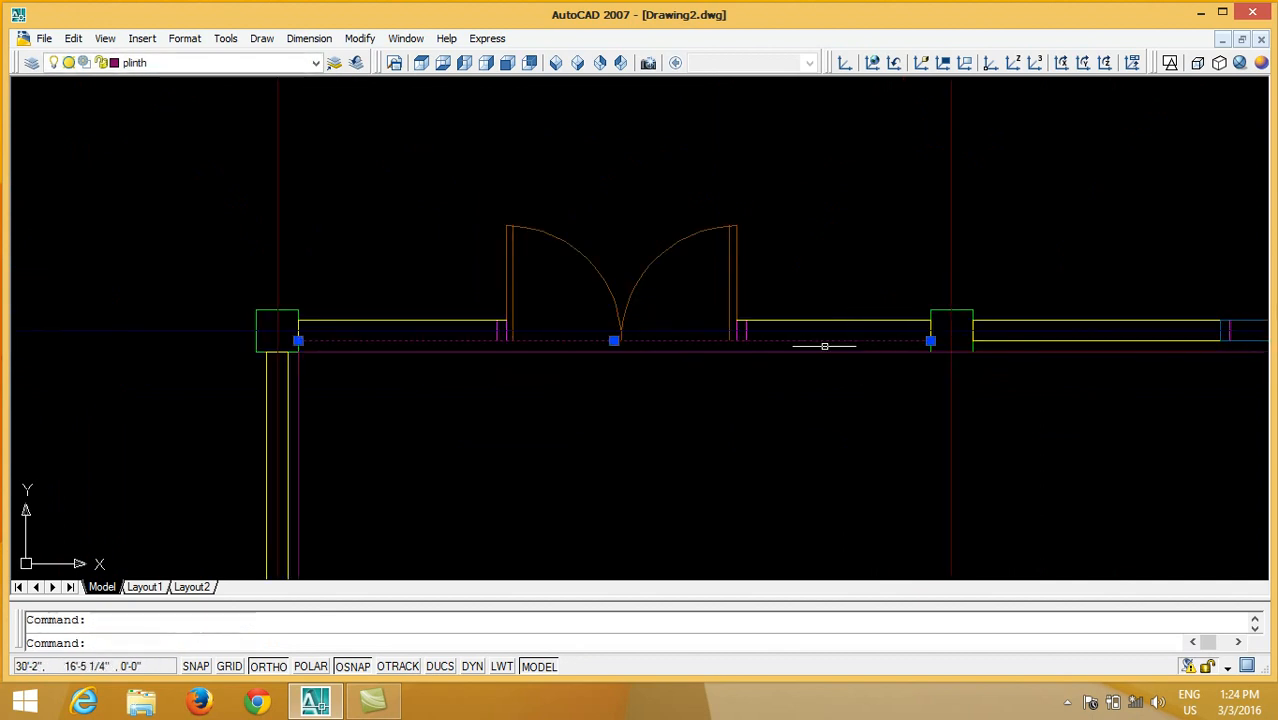
{"action": "left_click", "coordinate": [150, 62]}
{"action": "left_click", "coordinate": [140, 212]}
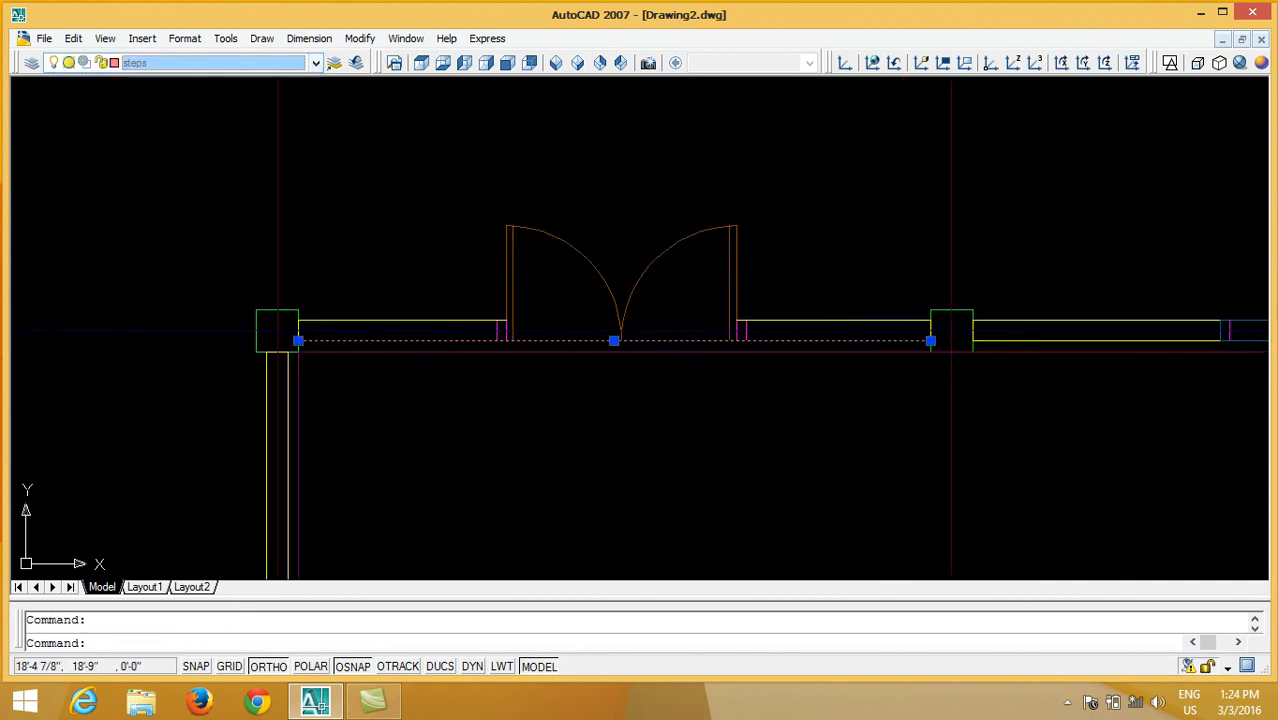
{"action": "key", "text": "Escape"}
Offset the step line outward from the double door three times at 9" spacing
{"action": "middle_click_drag", "start_coordinate": [881, 424], "coordinate": [791, 406]}
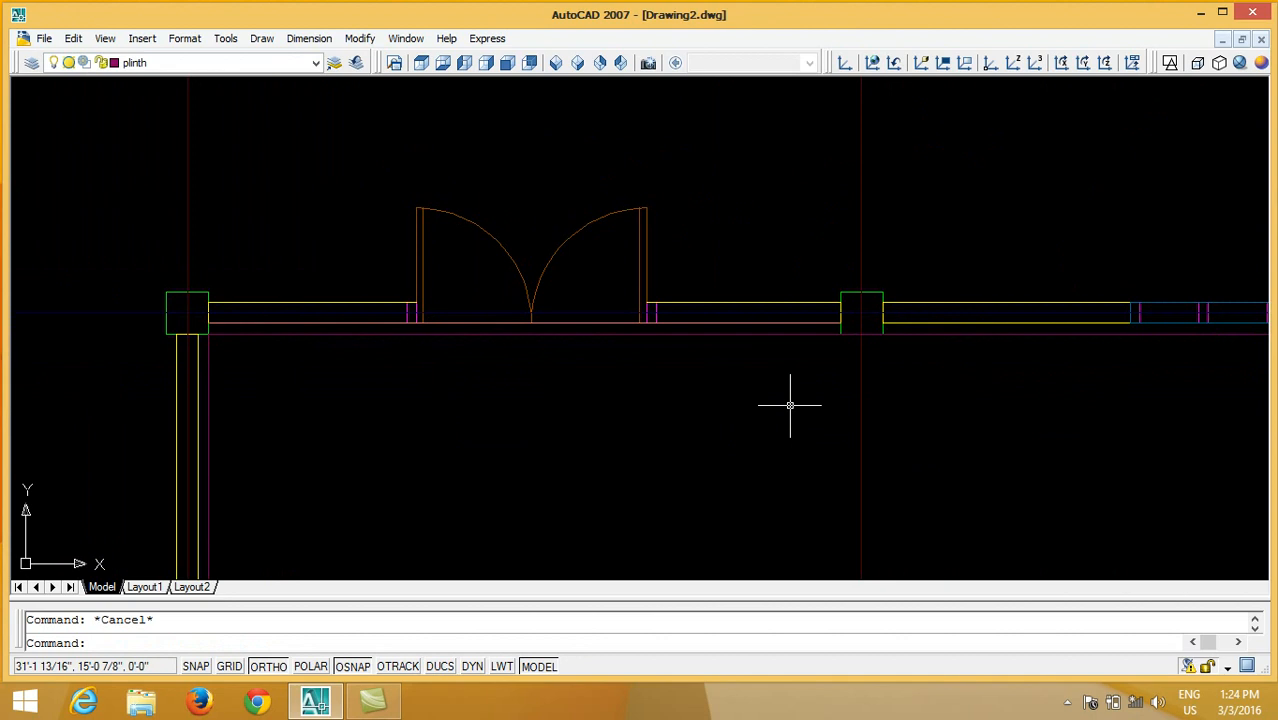
{"action": "type", "text": "o"}
{"action": "key", "text": "Return"}
{"action": "type", "text": "9"}
{"action": "key", "text": "Return"}
{"action": "scroll", "coordinate": [799, 374], "scroll_direction": "up", "scroll_amount": 3}
{"action": "left_click", "coordinate": [797, 275]}
{"action": "left_click", "coordinate": [805, 398]}
{"action": "left_click", "coordinate": [816, 358]}
{"action": "left_click", "coordinate": [815, 435]}
{"action": "left_click", "coordinate": [816, 444]}
{"action": "left_click", "coordinate": [795, 490]}
{"action": "scroll", "coordinate": [769, 351], "scroll_direction": "down", "scroll_amount": 3}
{"action": "key", "text": "Return"}
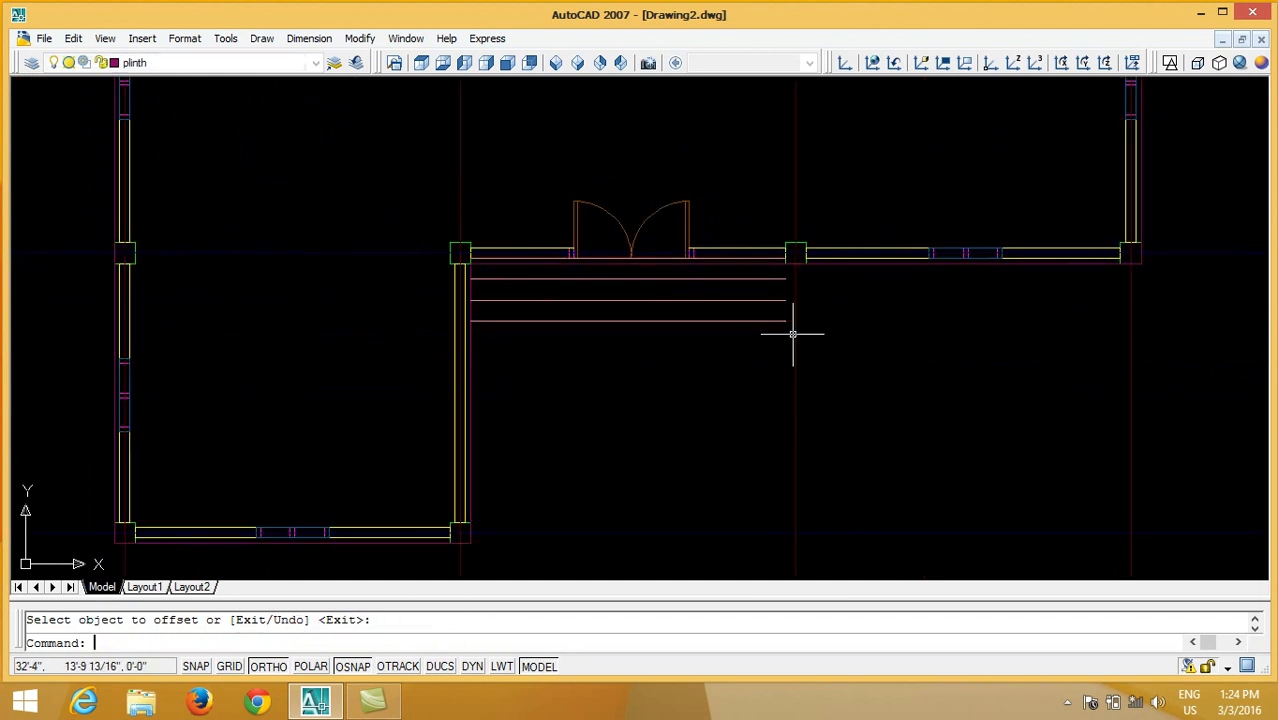
Draw a vertical line from the outer corner of the column right of the double door, reaching past the outermost step line
{"action": "scroll", "coordinate": [790, 334], "scroll_direction": "up", "scroll_amount": 3}
{"action": "type", "text": "l"}
{"action": "key", "text": "Return"}
{"action": "left_click", "coordinate": [817, 193]}
{"action": "left_click", "coordinate": [817, 489]}
{"action": "key", "text": "Return"}
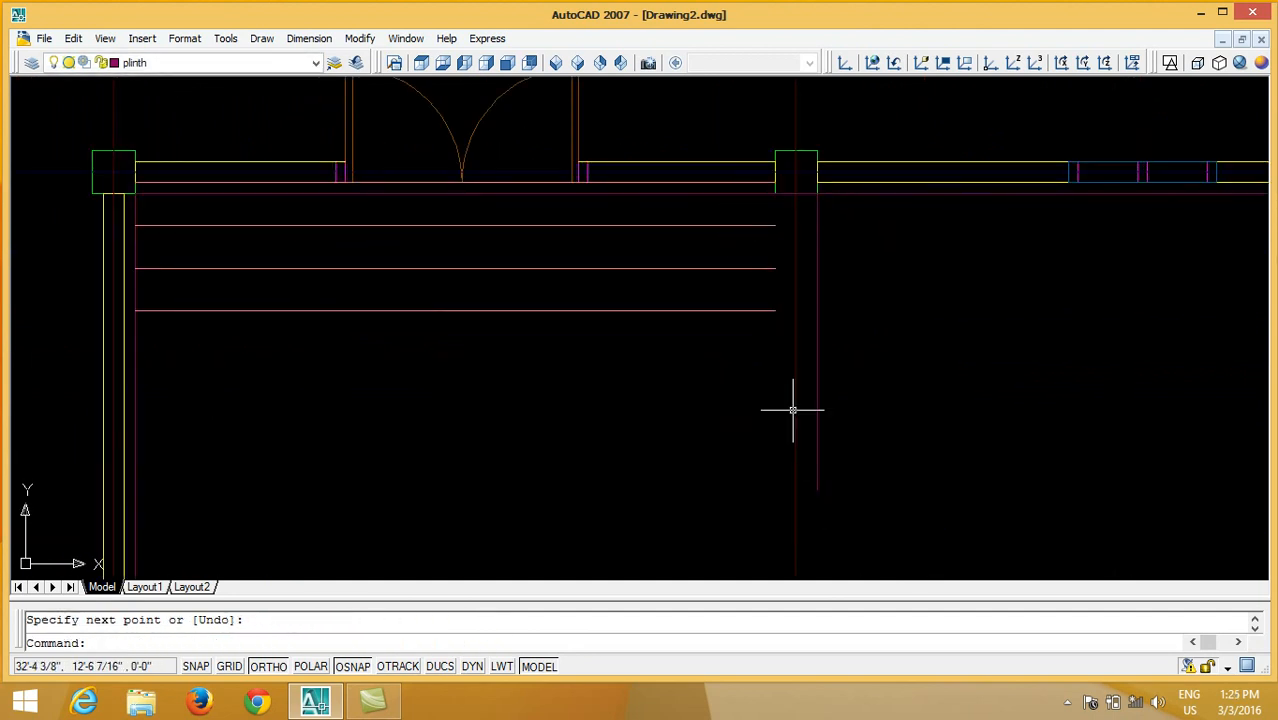
Extend the three offset step lines to the vertical line below the column
{"action": "type", "text": "ex"}
{"action": "key", "text": "Return"}
{"action": "left_click", "coordinate": [822, 329]}
{"action": "left_click", "coordinate": [794, 335]}
{"action": "key", "text": "Return"}
{"action": "left_click", "coordinate": [769, 348]}
{"action": "left_click", "coordinate": [740, 219]}
{"action": "key", "text": "Return"}
Trim the vertical end line where it runs past the outermost step line
{"action": "type", "text": "t"}
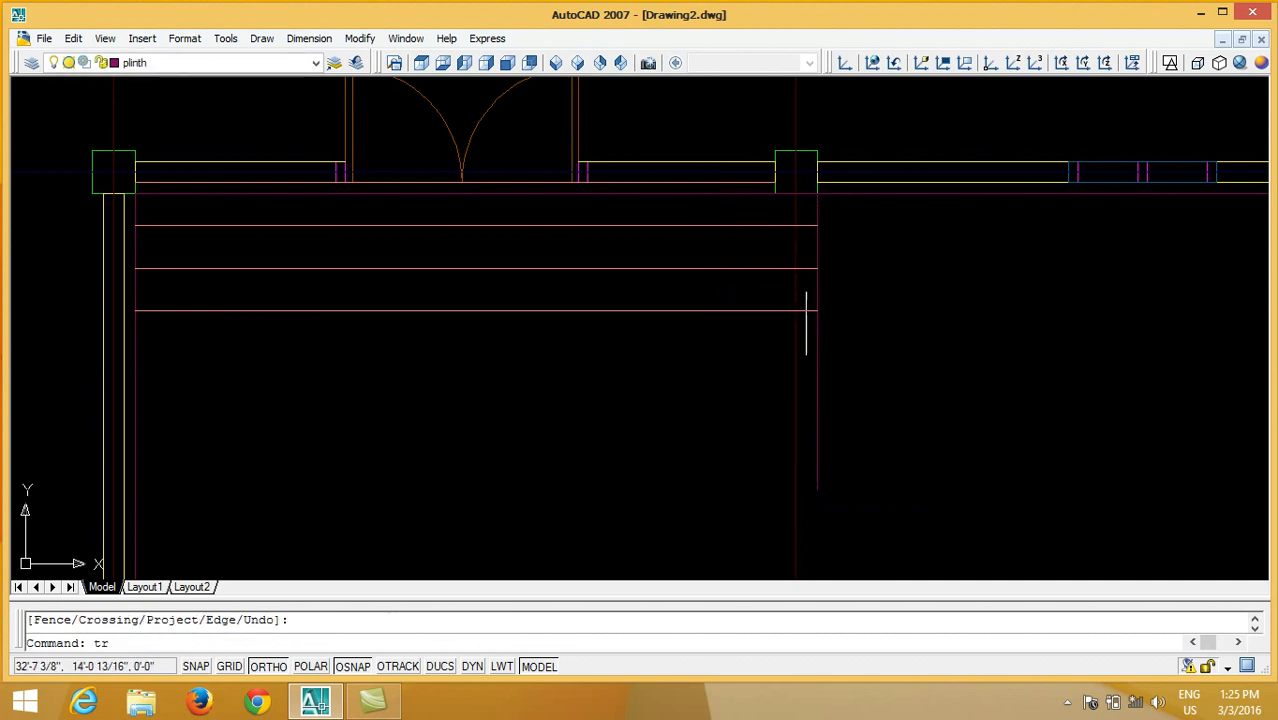
{"action": "type", "text": "r"}
{"action": "key", "text": "Return"}
{"action": "left_click", "coordinate": [807, 311]}
{"action": "key", "text": "Return"}
{"action": "left_click", "coordinate": [827, 332]}
{"action": "left_click", "coordinate": [811, 358]}
{"action": "key", "text": "Return"}
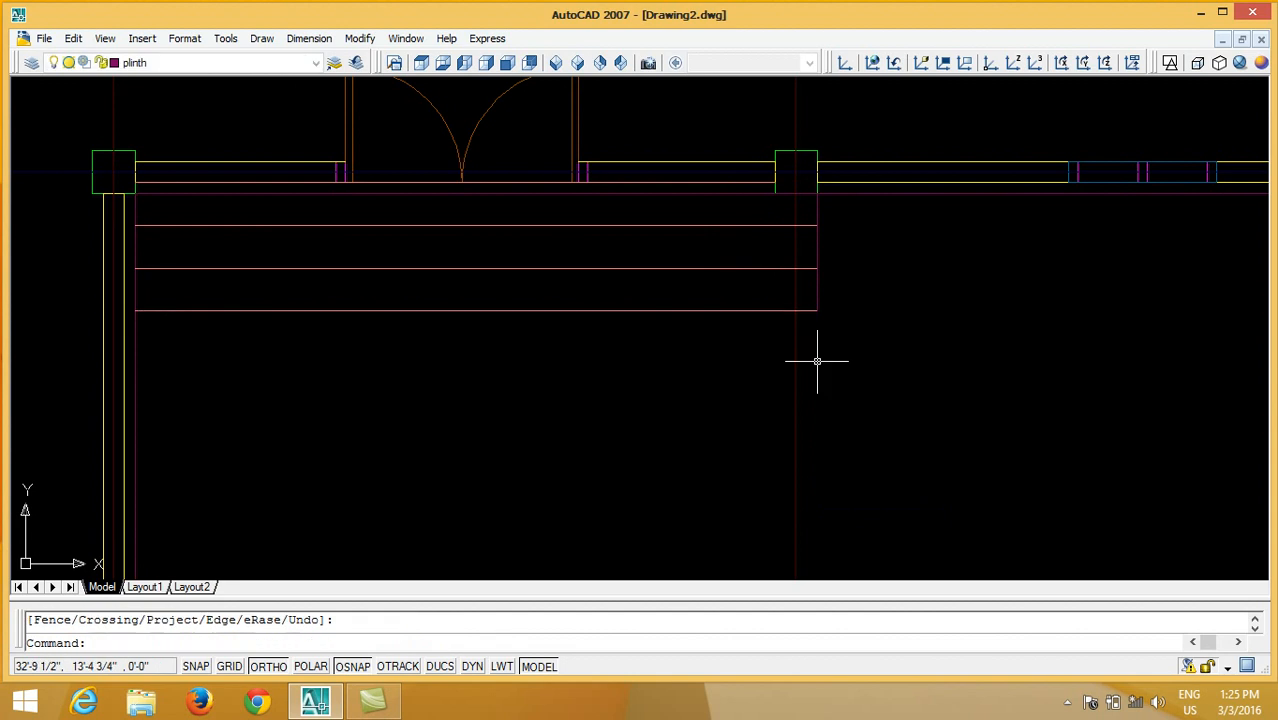
Match the vertical end line's properties to those of the outermost step line
{"action": "type", "text": "ma"}
{"action": "key", "text": "Return"}
{"action": "left_click", "coordinate": [762, 310]}
{"action": "left_click", "coordinate": [835, 218]}
{"action": "left_click", "coordinate": [807, 320]}
{"action": "key", "text": "Return"}
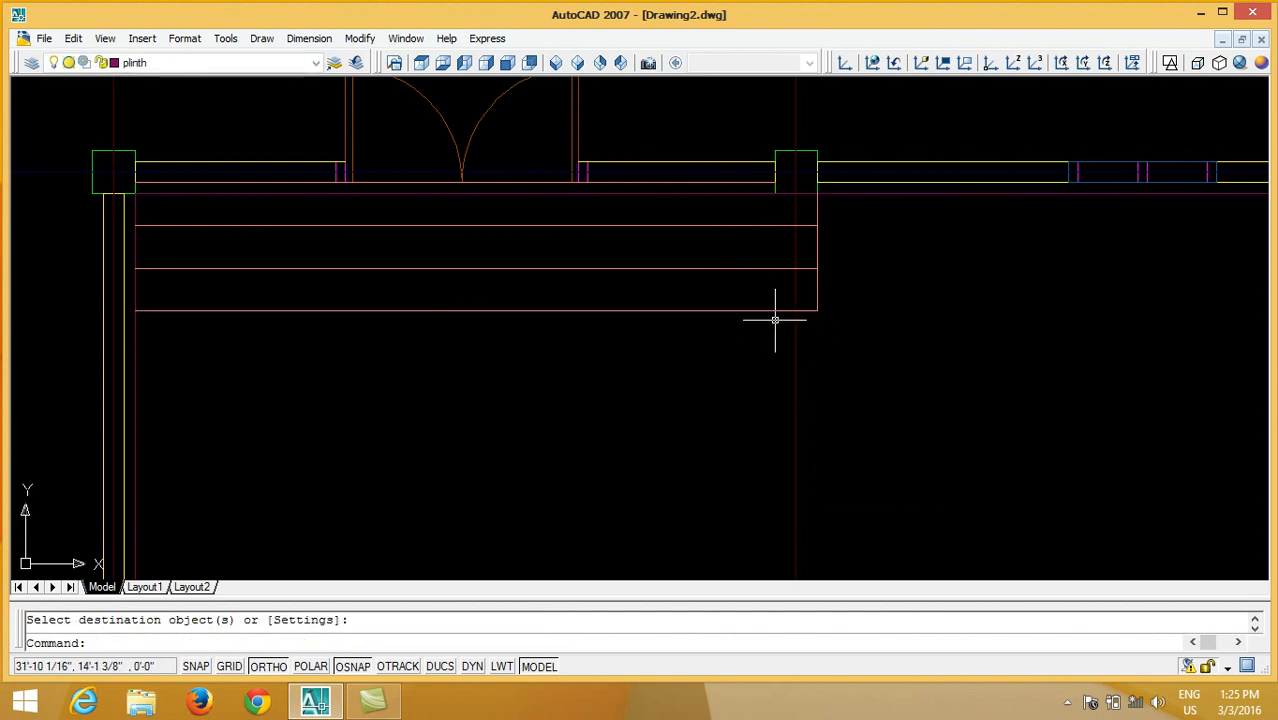
Trim the plinth line in front of the double door, using the steps' end line and the left column as cutting edges
{"action": "middle_click_drag", "start_coordinate": [234, 234], "coordinate": [281, 245]}
{"action": "scroll", "coordinate": [185, 215], "scroll_direction": "up", "scroll_amount": 1}
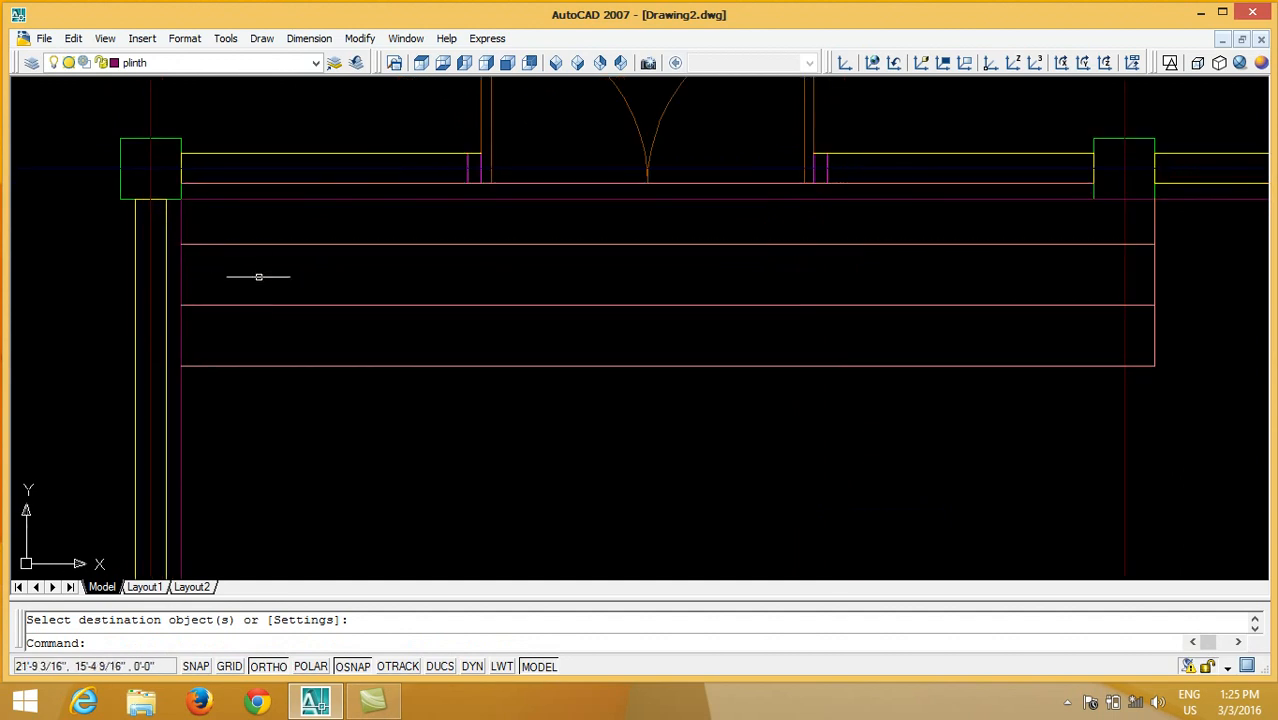
{"action": "type", "text": "tr"}
{"action": "key", "text": "Return"}
{"action": "left_click", "coordinate": [196, 365]}
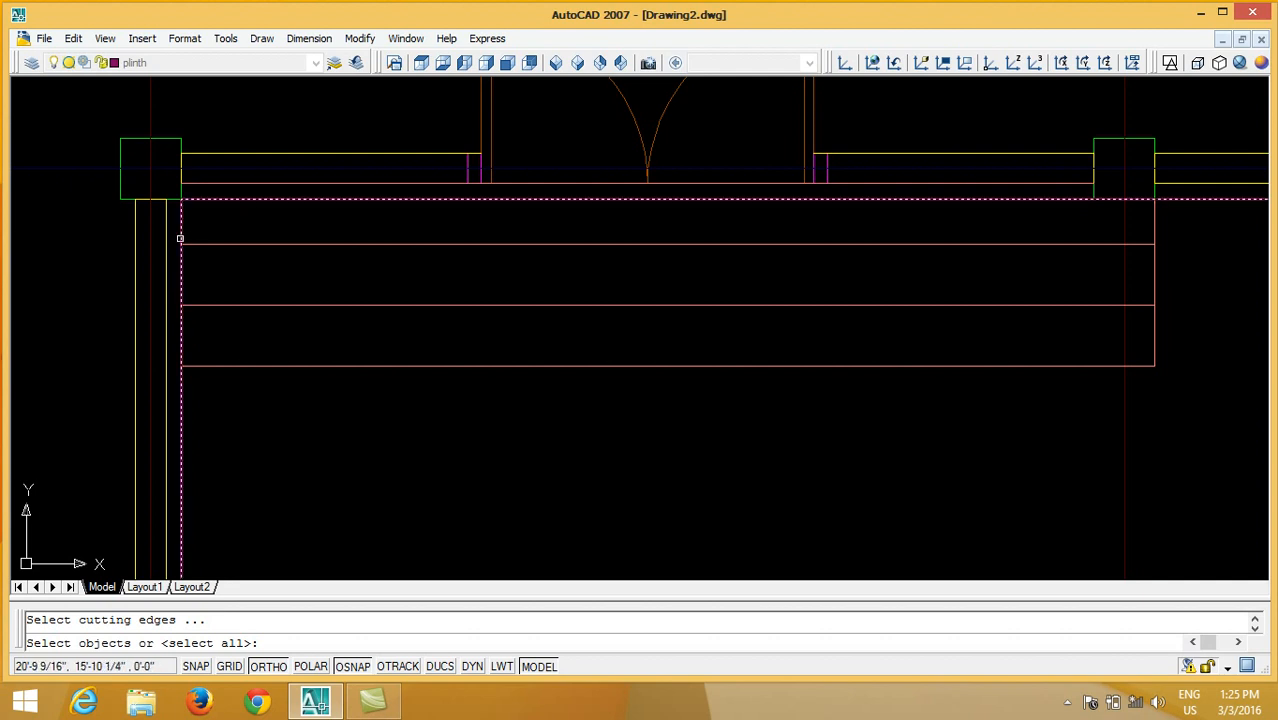
{"action": "scroll", "coordinate": [205, 248], "scroll_direction": "down", "scroll_amount": 3}
{"action": "scroll", "coordinate": [197, 258], "scroll_direction": "up", "scroll_amount": 4}
{"action": "scroll", "coordinate": [194, 265], "scroll_direction": "down", "scroll_amount": 4}
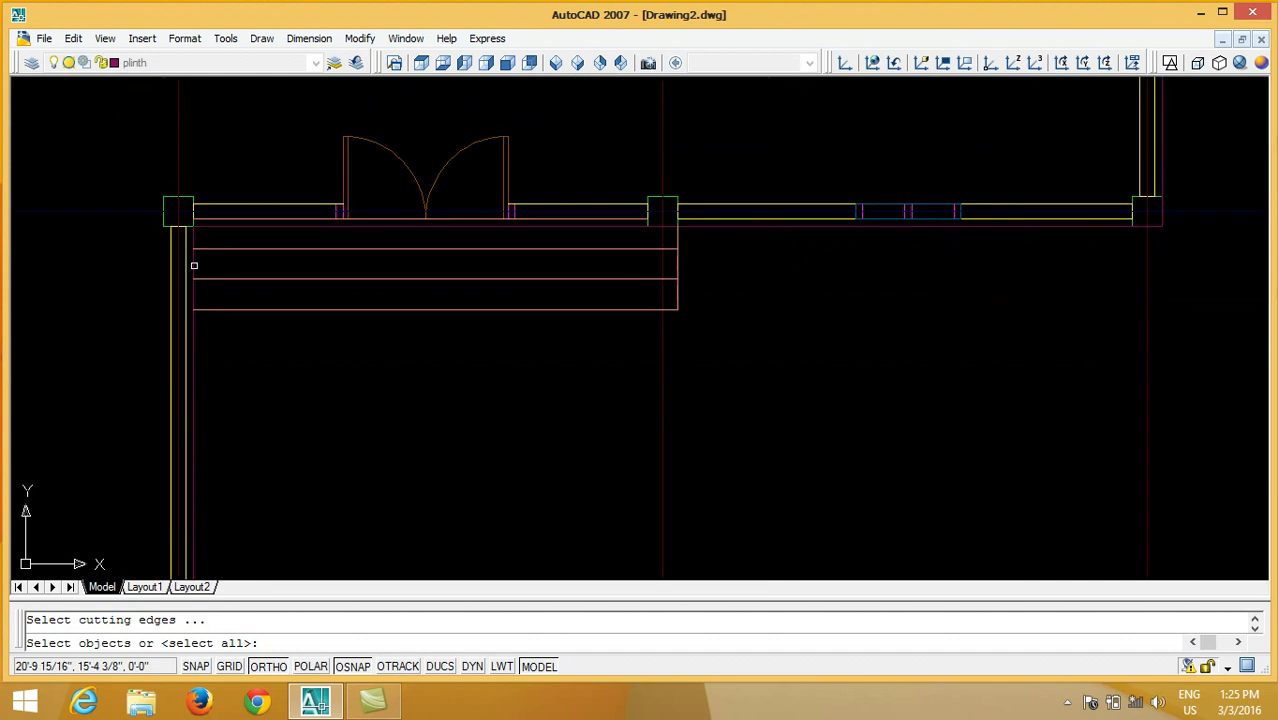
{"action": "scroll", "coordinate": [603, 265], "scroll_direction": "up", "scroll_amount": 3}
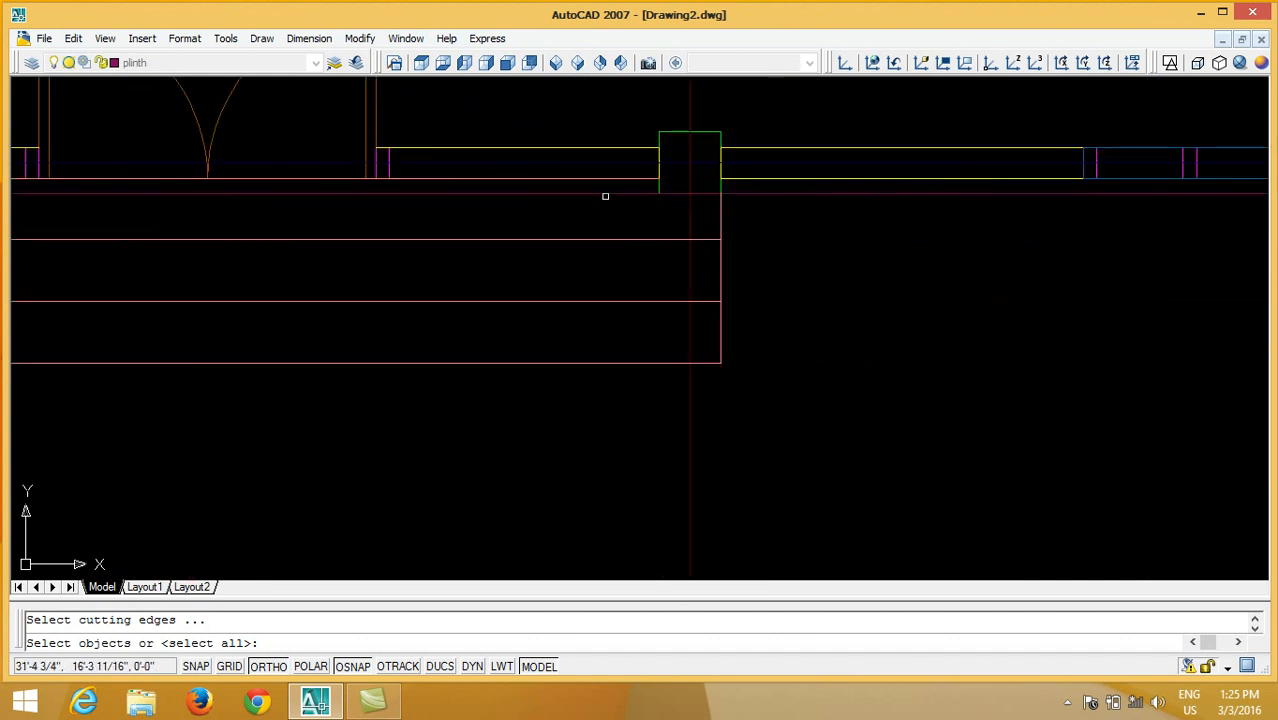
{"action": "scroll", "coordinate": [607, 190], "scroll_direction": "down", "scroll_amount": 4}
{"action": "middle_click_drag", "start_coordinate": [630, 191], "coordinate": [710, 192]}
{"action": "scroll", "coordinate": [168, 201], "scroll_direction": "up", "scroll_amount": 3}
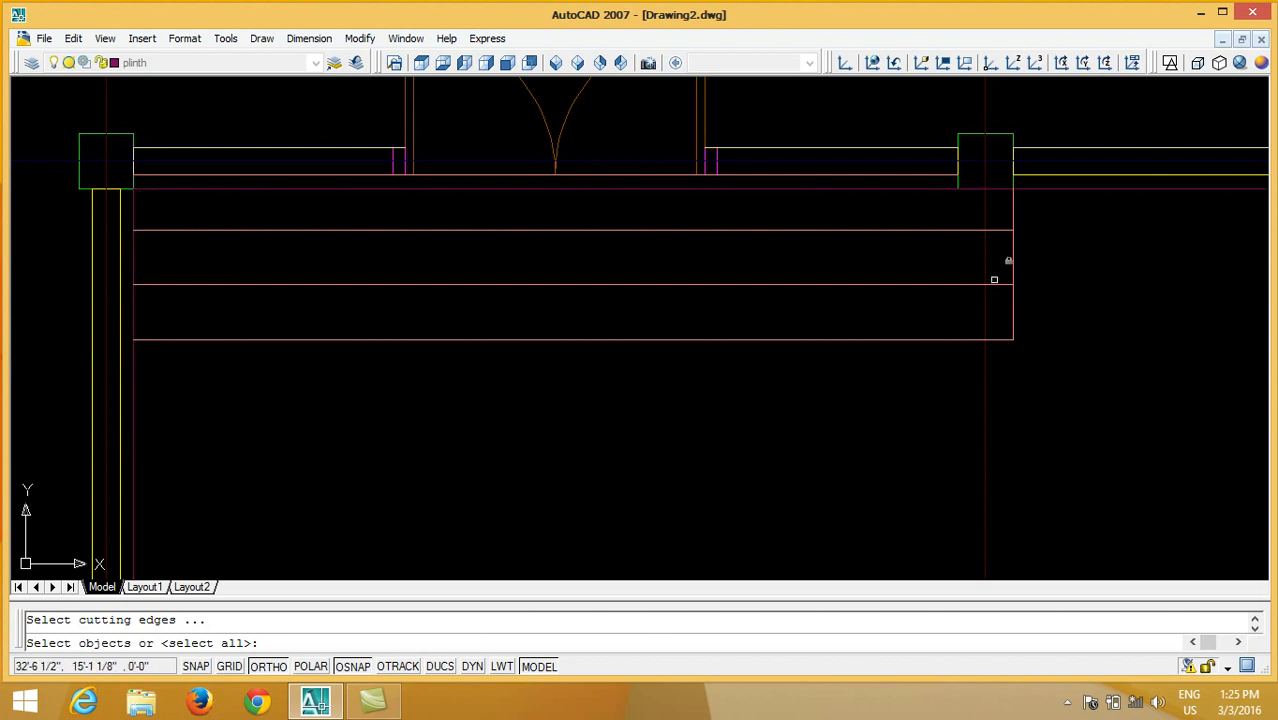
{"action": "left_click", "coordinate": [1008, 215]}
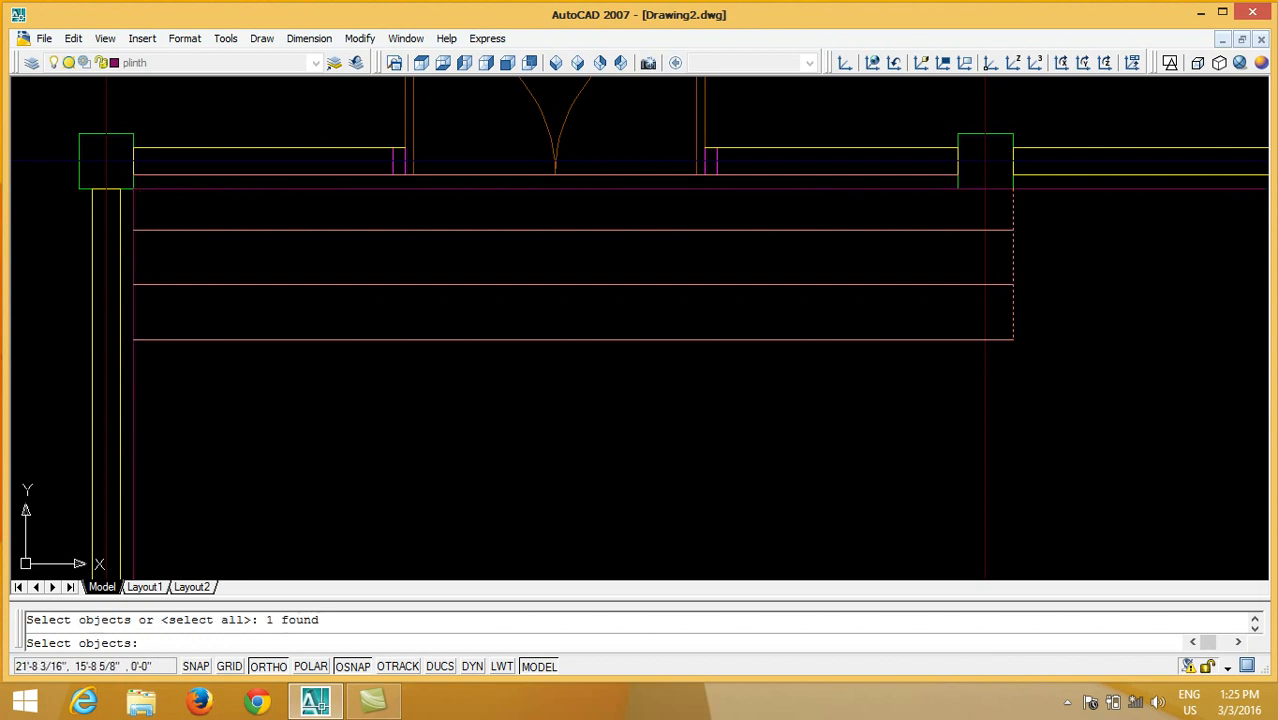
{"action": "scroll", "coordinate": [127, 185], "scroll_direction": "up", "scroll_amount": 4}
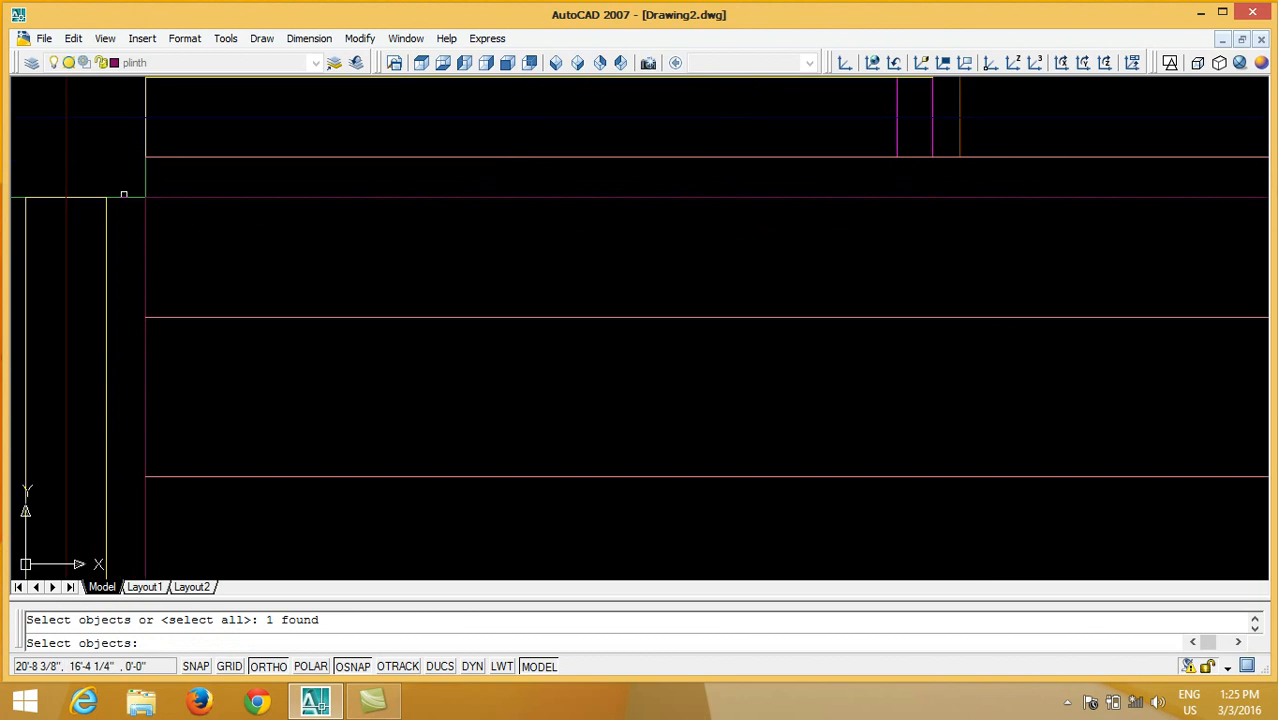
{"action": "left_click", "coordinate": [125, 197]}
{"action": "key", "text": "Return"}
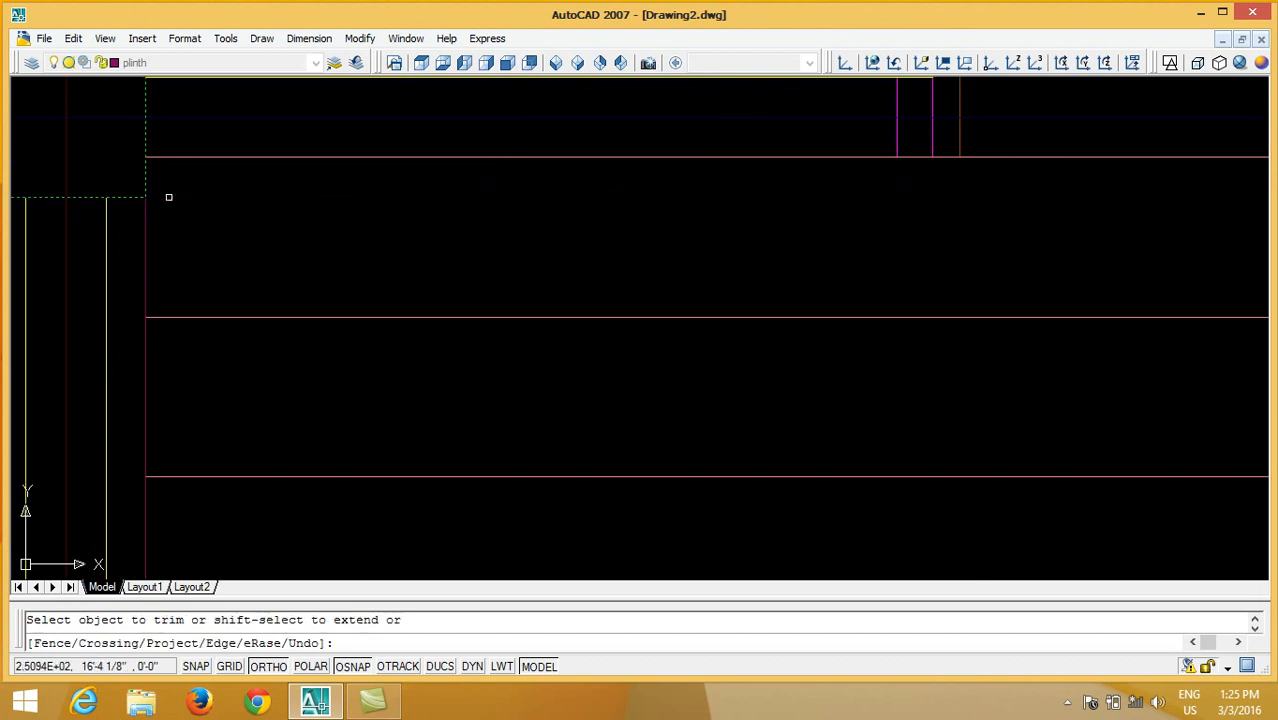
{"action": "scroll", "coordinate": [63, 163], "scroll_direction": "down", "scroll_amount": 4}
{"action": "key", "text": "Return"}
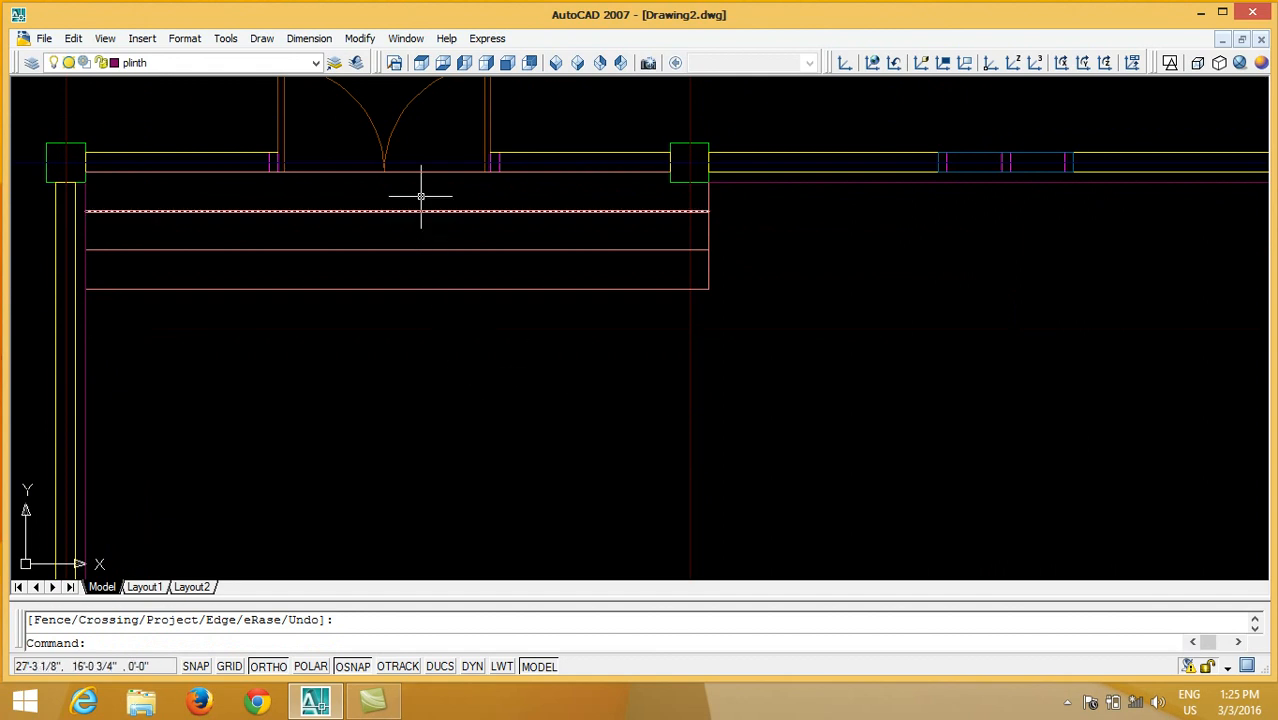
Draw a horizontal plinth line joining the facing upper corners of the two columns across the open bay
{"action": "scroll", "coordinate": [866, 318], "scroll_direction": "down", "scroll_amount": 4}
{"action": "scroll", "coordinate": [867, 318], "scroll_direction": "down", "scroll_amount": 5}
{"action": "middle_click_drag", "start_coordinate": [865, 323], "coordinate": [828, 454]}
{"action": "scroll", "coordinate": [910, 82], "scroll_direction": "up", "scroll_amount": 5}
{"action": "middle_click_drag", "start_coordinate": [753, 194], "coordinate": [665, 130]}
{"action": "scroll", "coordinate": [549, 467], "scroll_direction": "up", "scroll_amount": 2}
{"action": "key", "text": "Return"}
{"action": "left_click", "coordinate": [473, 437]}
{"action": "left_click", "coordinate": [1003, 437]}
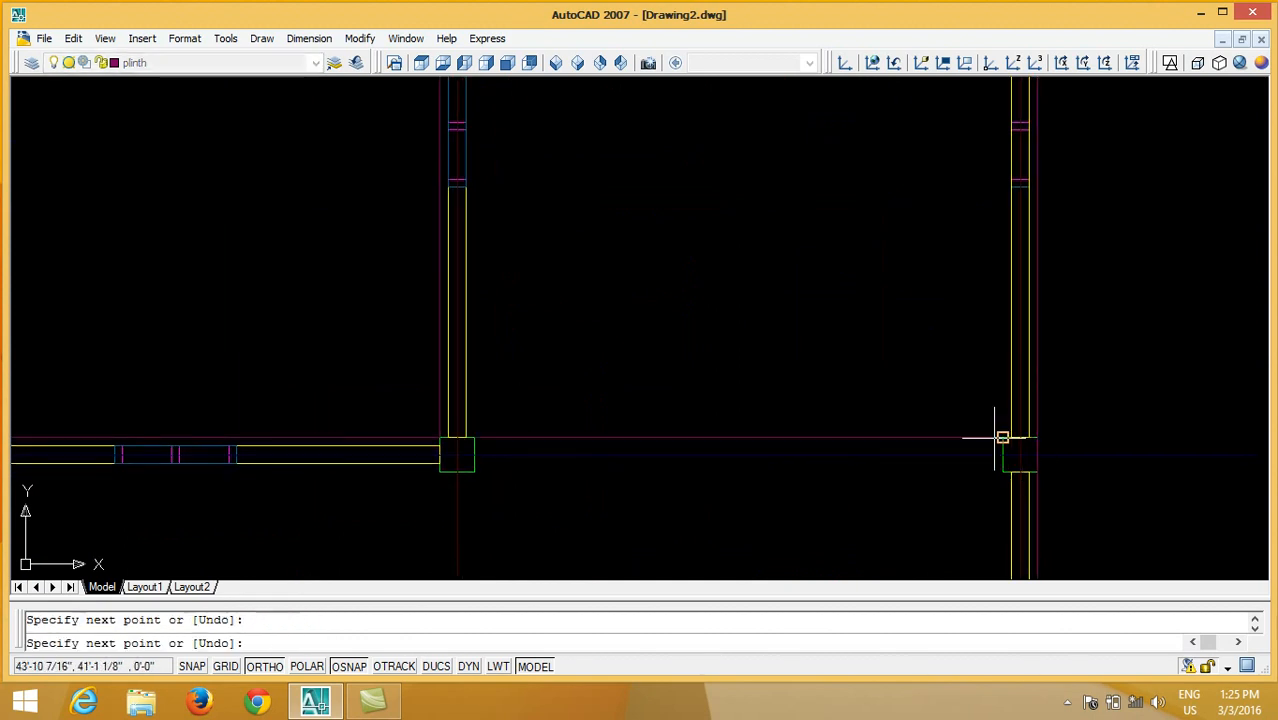
{"action": "key", "text": "Return"}
Draw a 4' line leftward from the corner column along the outer wall face across the single door
{"action": "scroll", "coordinate": [670, 377], "scroll_direction": "down", "scroll_amount": 3}
{"action": "mouse_move", "coordinate": [690, 178]}
{"action": "middle_mouse_down"}
{"action": "mouse_move", "coordinate": [690, 233]}
{"action": "mouse_move", "coordinate": [715, 273]}
{"action": "middle_mouse_up"}
{"action": "scroll", "coordinate": [756, 209], "scroll_direction": "up", "scroll_amount": 5}
{"action": "middle_click_drag", "start_coordinate": [864, 245], "coordinate": [793, 251]}
{"action": "type", "text": "l"}
{"action": "key", "text": "Return"}
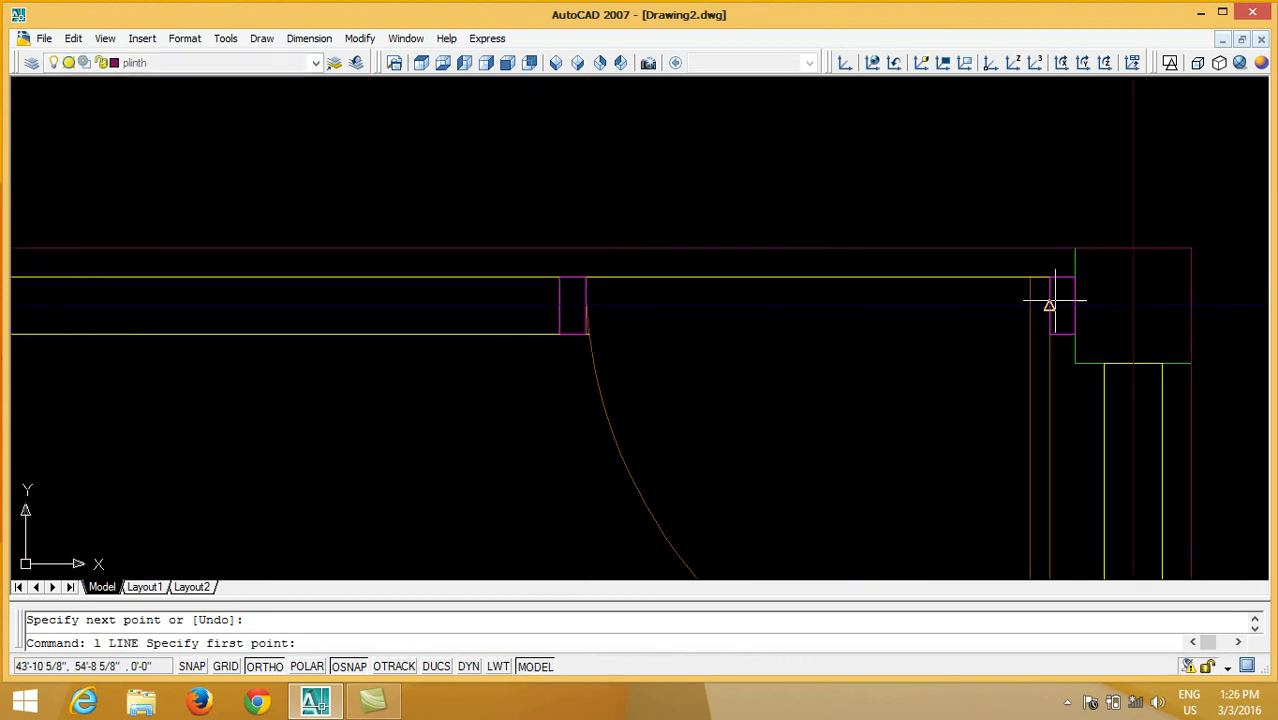
{"action": "left_click", "coordinate": [1049, 276]}
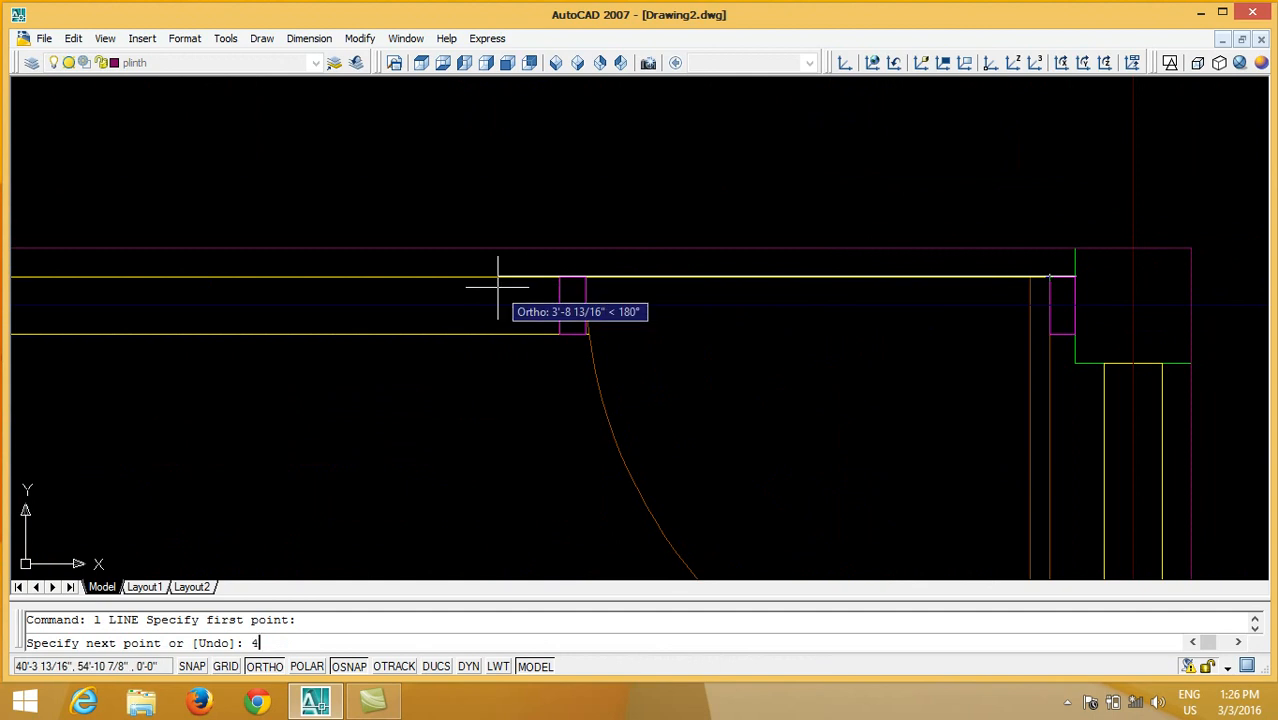
{"action": "type", "text": "4'"}
{"action": "key", "text": "Return"}
{"action": "key", "text": "Return"}
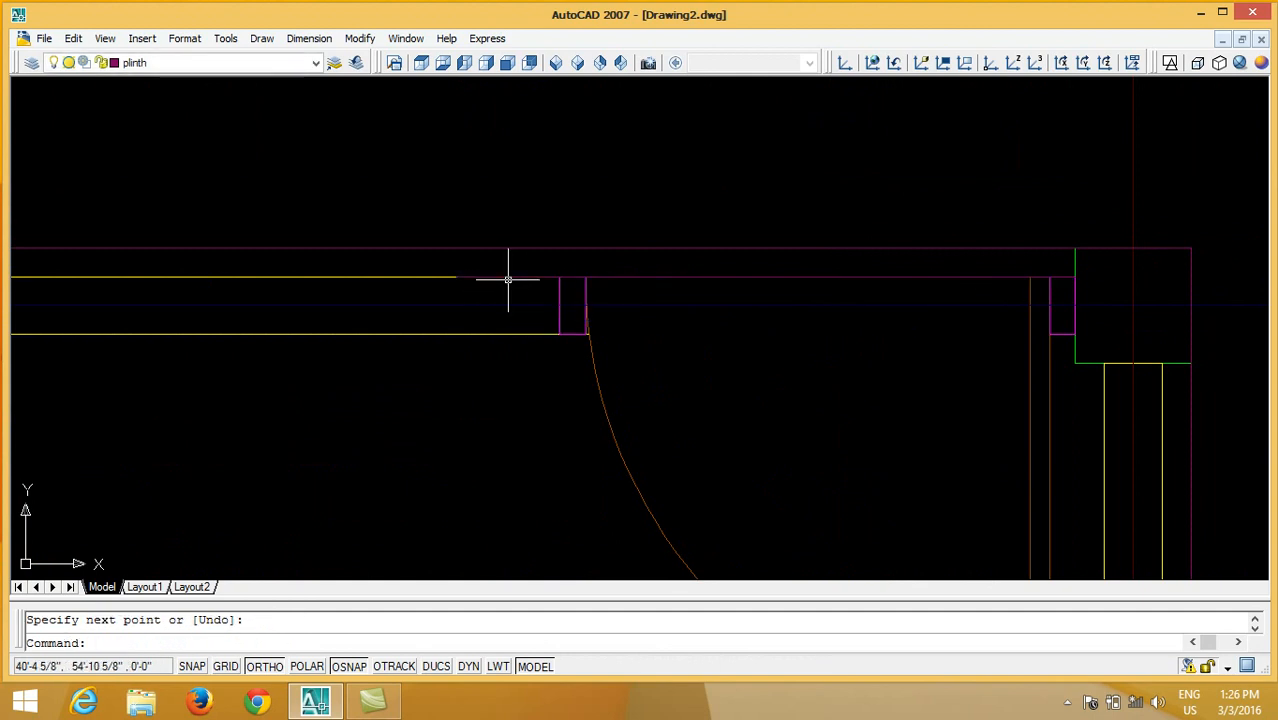
Move the 4' line at the single door to the steps layer
{"action": "left_click", "coordinate": [508, 277]}
{"action": "left_click", "coordinate": [245, 63]}
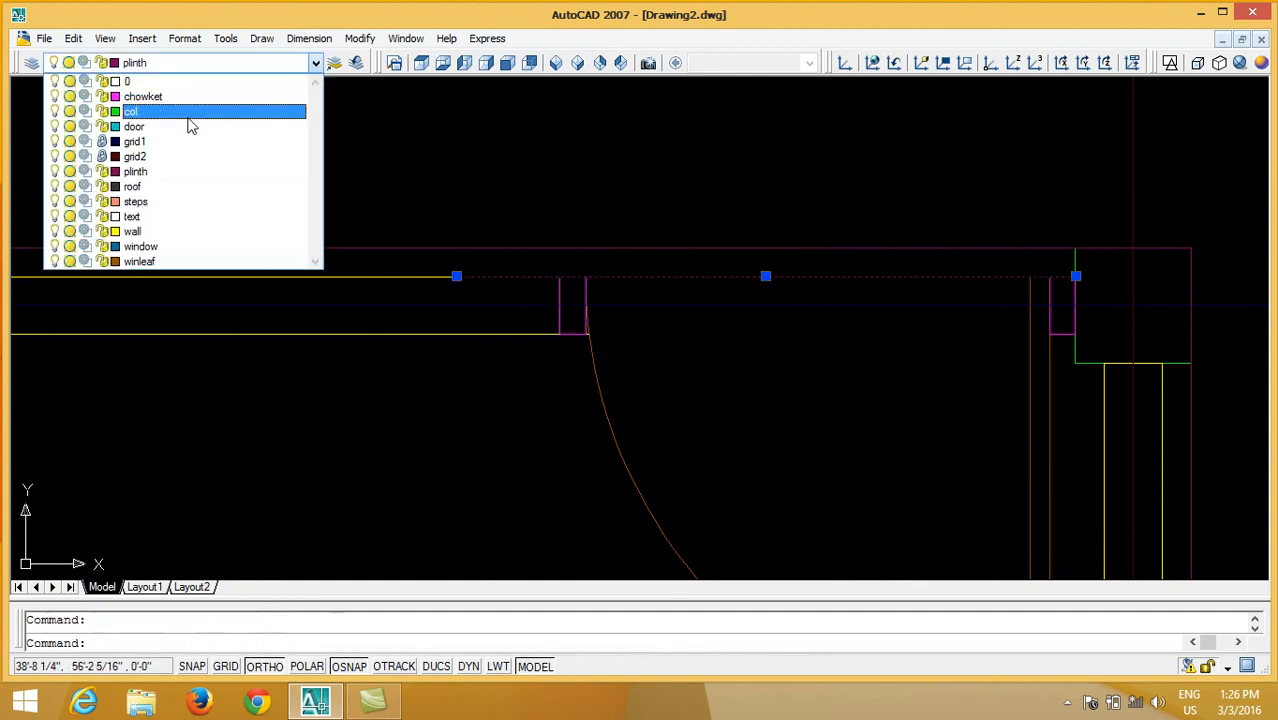
{"action": "left_click", "coordinate": [177, 202]}
{"action": "key", "text": "Escape"}
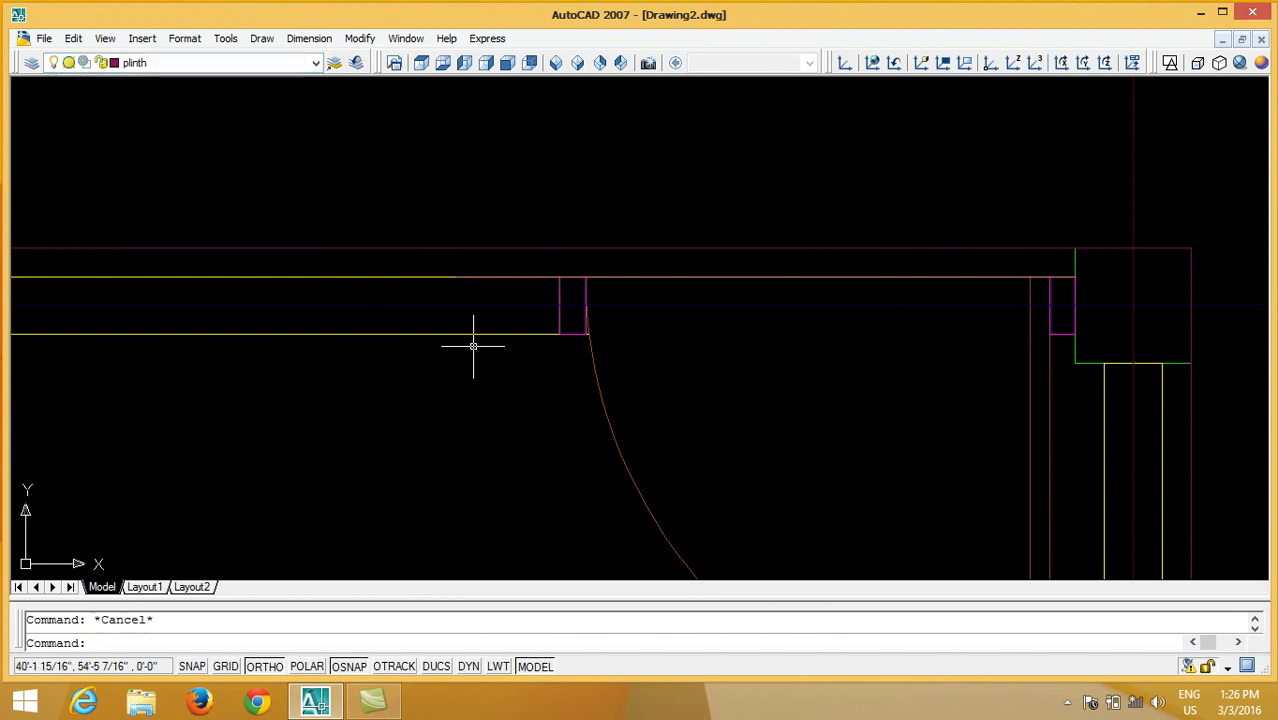
Offset the 4' step line outward from the single door twice at 9" spacing
{"action": "type", "text": "o"}
{"action": "key", "text": "Return"}
{"action": "type", "text": "6"}
{"action": "key", "text": "Return"}
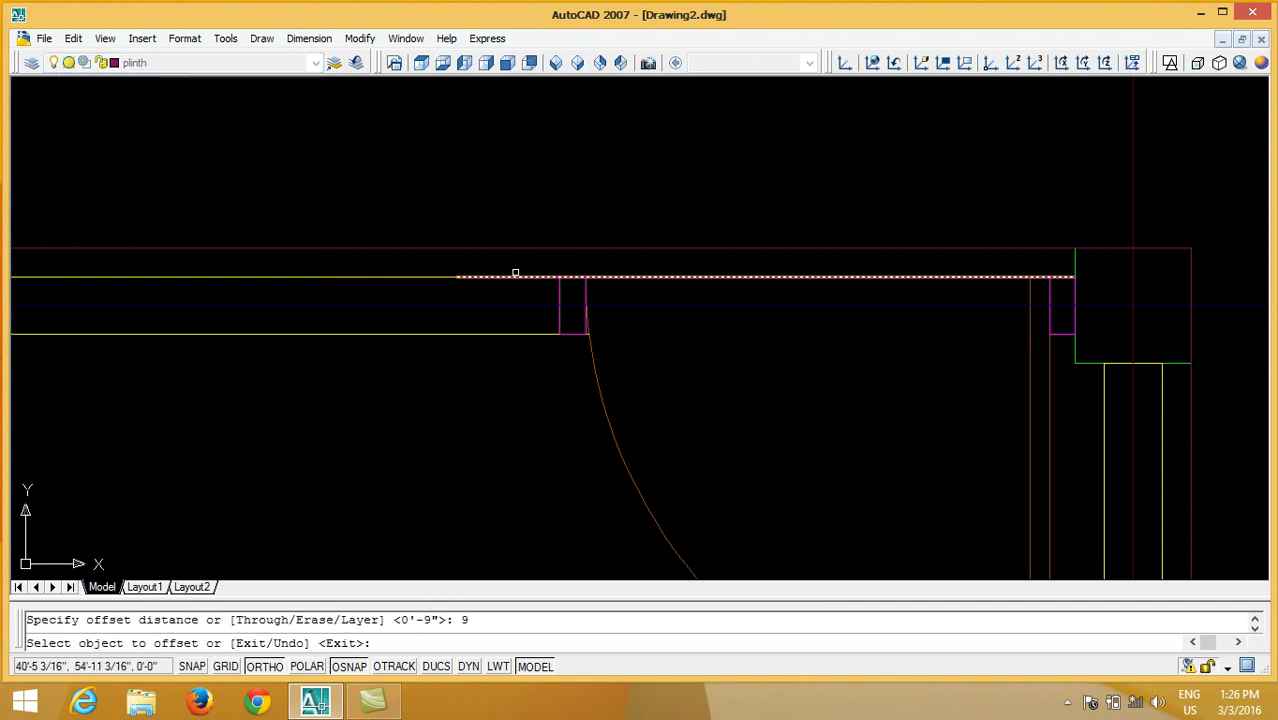
{"action": "left_click", "coordinate": [513, 279]}
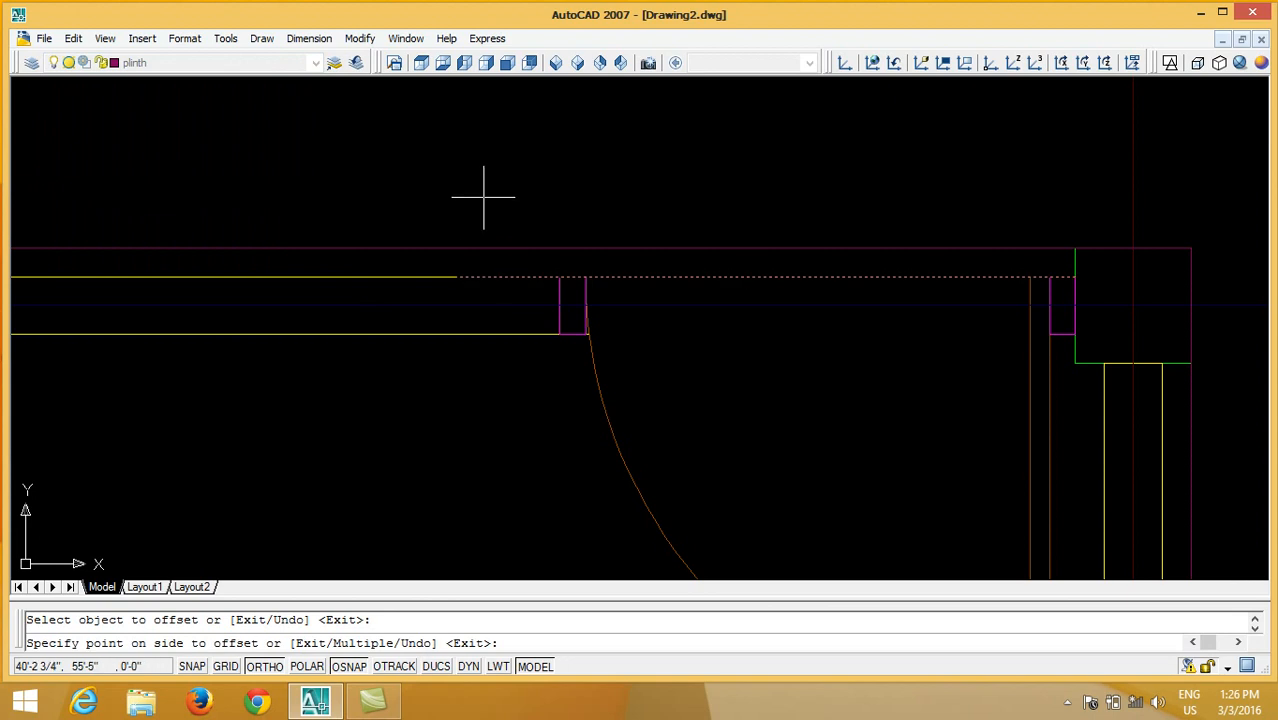
{"action": "left_click", "coordinate": [485, 197]}
{"action": "scroll", "coordinate": [505, 231], "scroll_direction": "down", "scroll_amount": 2}
{"action": "left_click", "coordinate": [525, 139]}
{"action": "key", "text": "Return"}
Draw a vertical line upward from the plinth's outer corner at the single door, reaching past both offset step lines
{"action": "scroll", "coordinate": [600, 262], "scroll_direction": "down", "scroll_amount": 3}
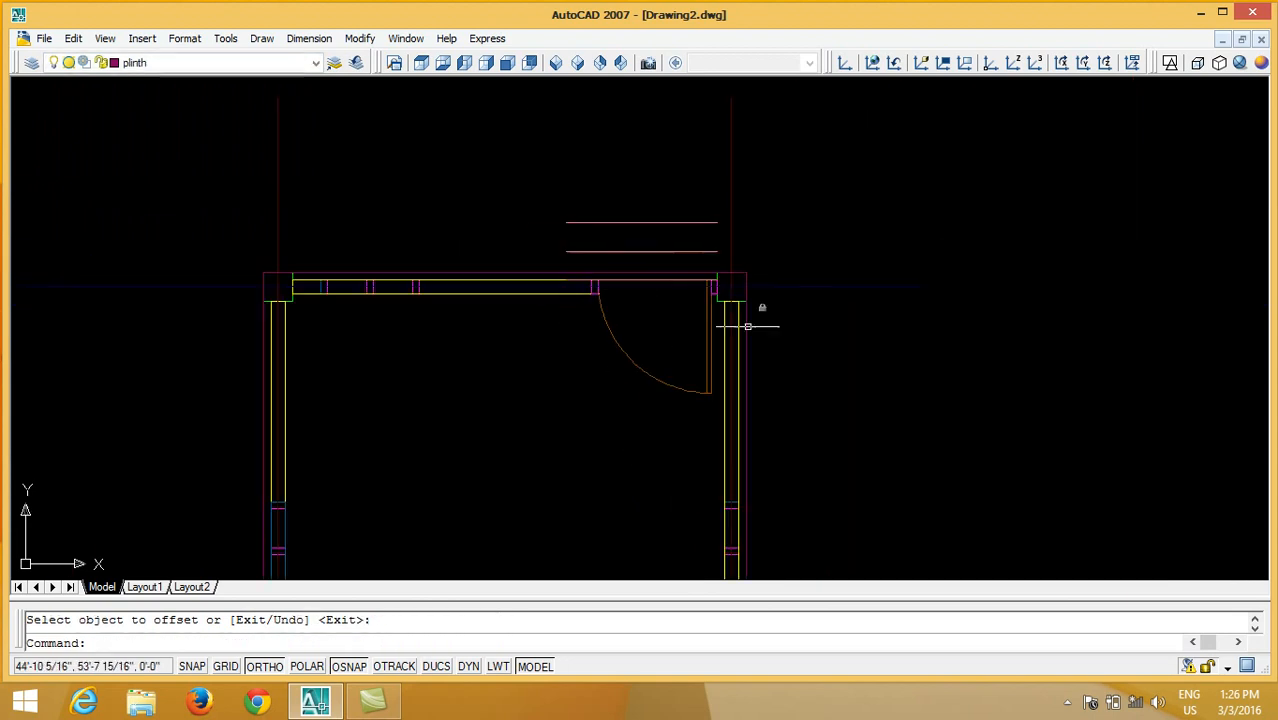
{"action": "type", "text": "l"}
{"action": "key", "text": "Return"}
{"action": "left_click", "coordinate": [745, 271]}
{"action": "left_click", "coordinate": [747, 191]}
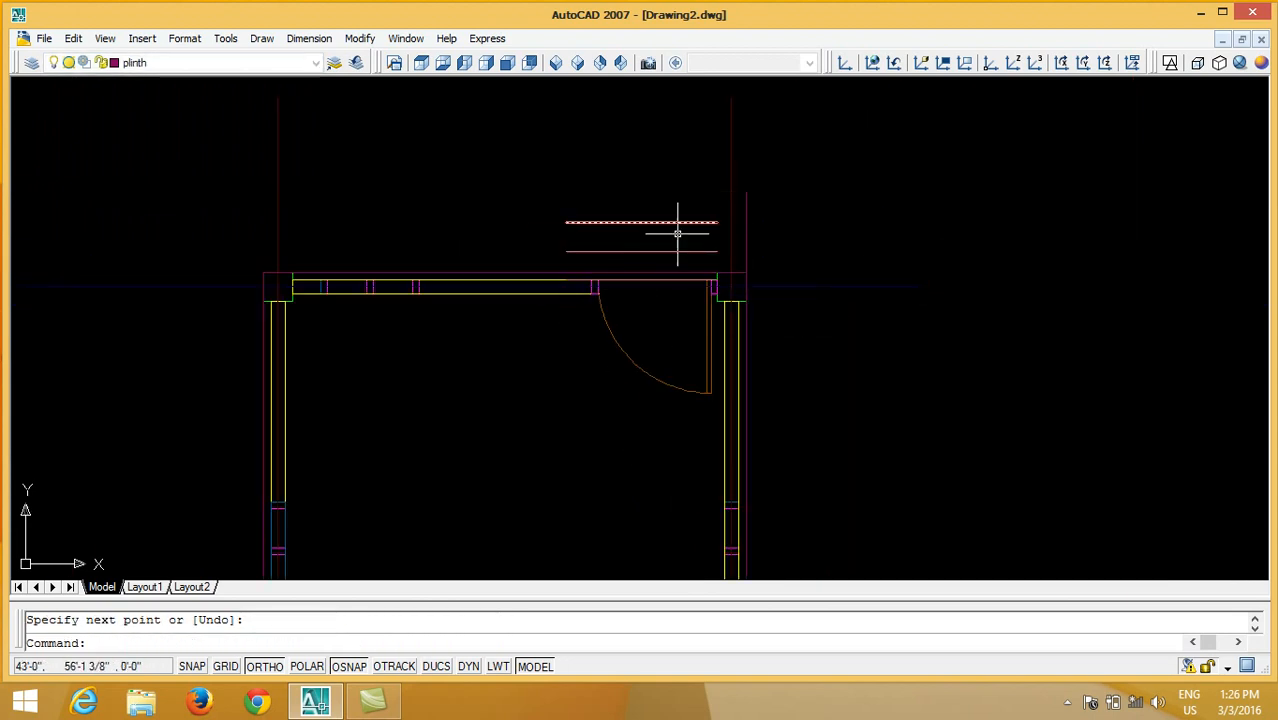
Close the left side of the single-door steps with a vertical line from the outermost step line to the wall face
{"action": "scroll", "coordinate": [543, 280], "scroll_direction": "up", "scroll_amount": 3}
{"action": "left_click", "coordinate": [592, 160]}
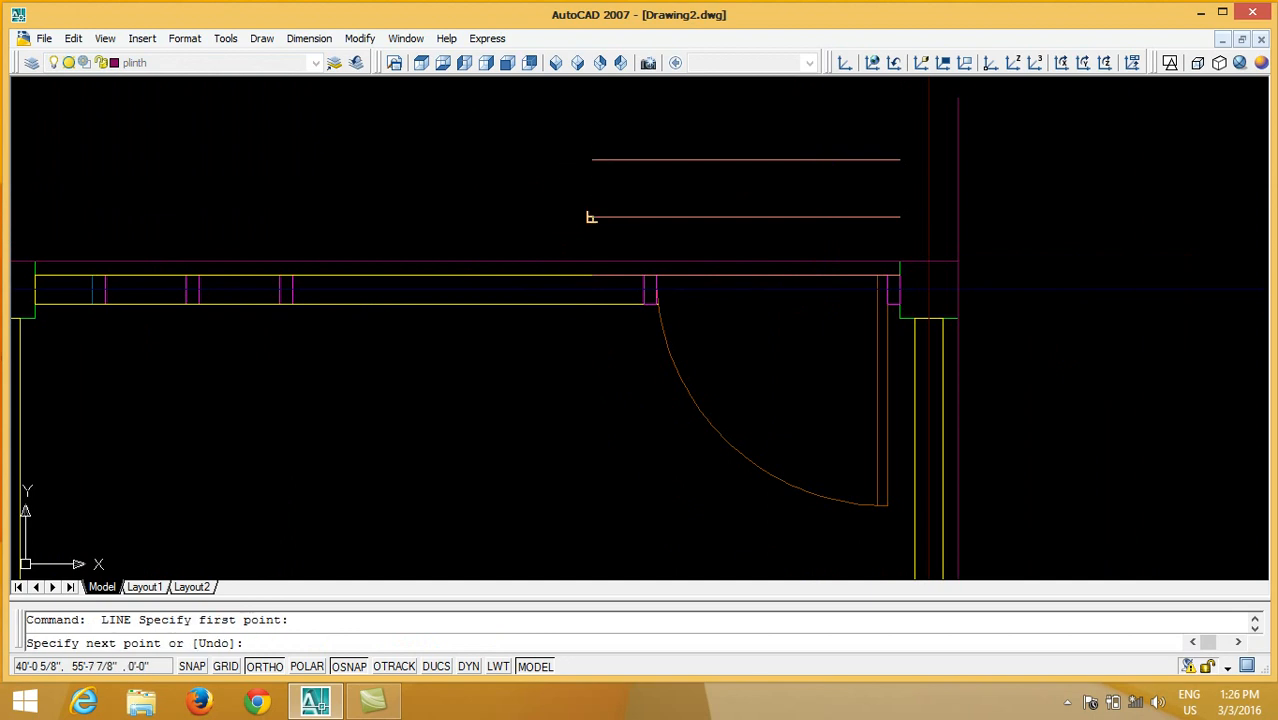
{"action": "left_click", "coordinate": [592, 275]}
{"action": "key", "text": "Return"}
Fillet the outermost single-door step line and the vertical line at the plinth's outer corner with radius 0
{"action": "type", "text": "f"}
{"action": "key", "text": "Return"}
{"action": "type", "text": "r"}
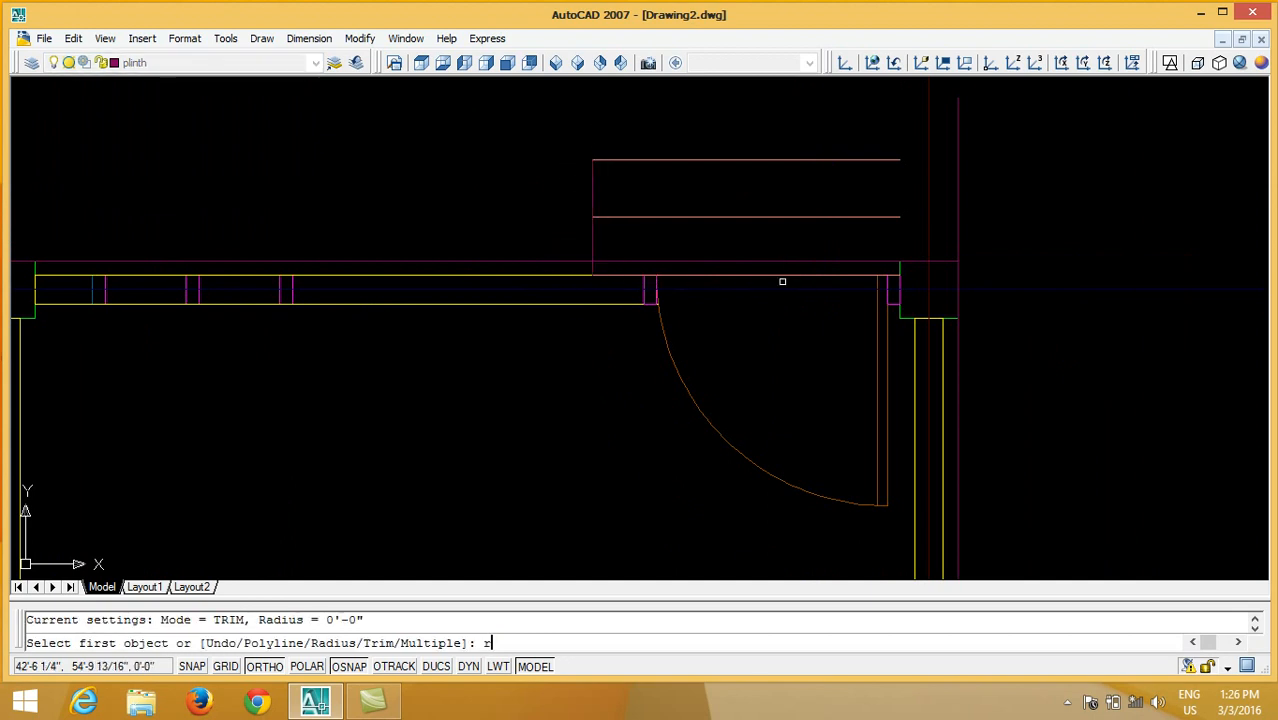
{"action": "key", "text": "Return"}
{"action": "type", "text": "0"}
{"action": "key", "text": "Return"}
{"action": "left_click", "coordinate": [862, 161]}
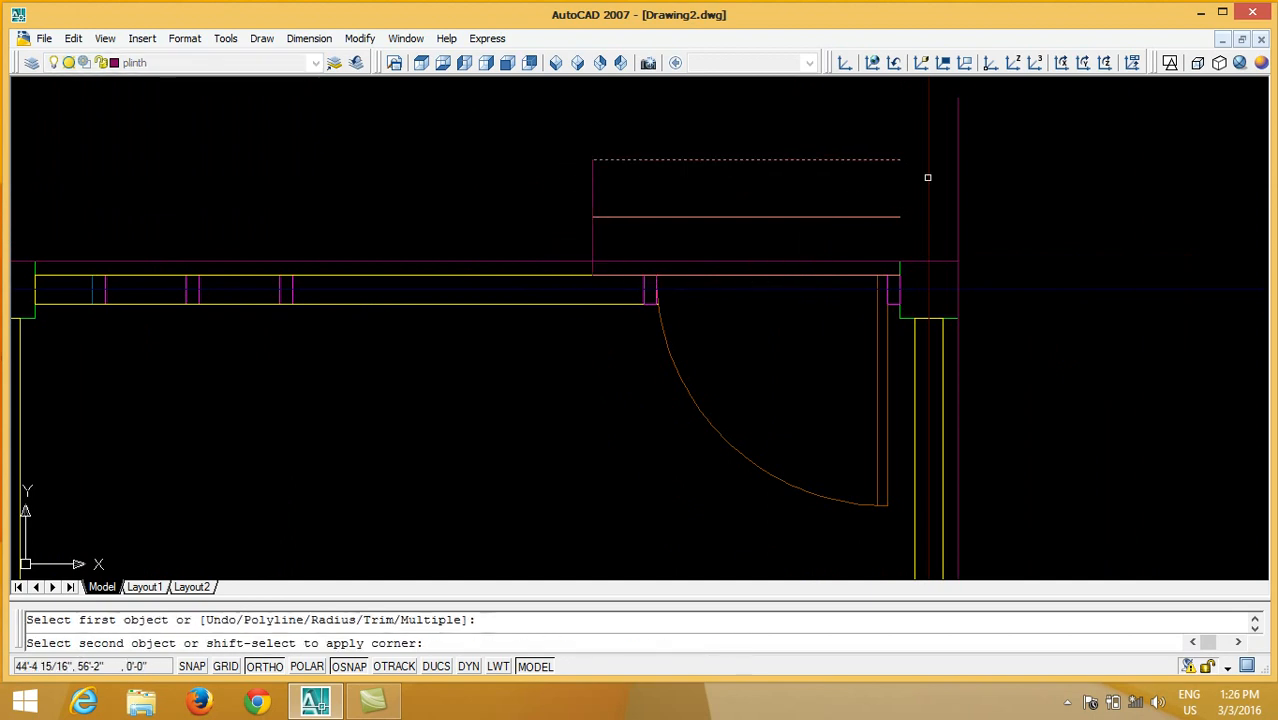
{"action": "left_click", "coordinate": [957, 182]}
Extend the inner single-door step line to the vertical line at the plinth's outer corner
{"action": "type", "text": "ex"}
{"action": "key", "text": "Return"}
{"action": "key", "text": "Return"}
{"action": "left_click", "coordinate": [888, 219]}
{"action": "key", "text": "Return"}
{"action": "key", "text": "Return"}
{"action": "key", "text": "Return"}
{"action": "left_click", "coordinate": [895, 216]}
{"action": "key", "text": "Return"}
Match the properties of a single-door step line onto the vertical side lines of the steps
{"action": "type", "text": "m"}
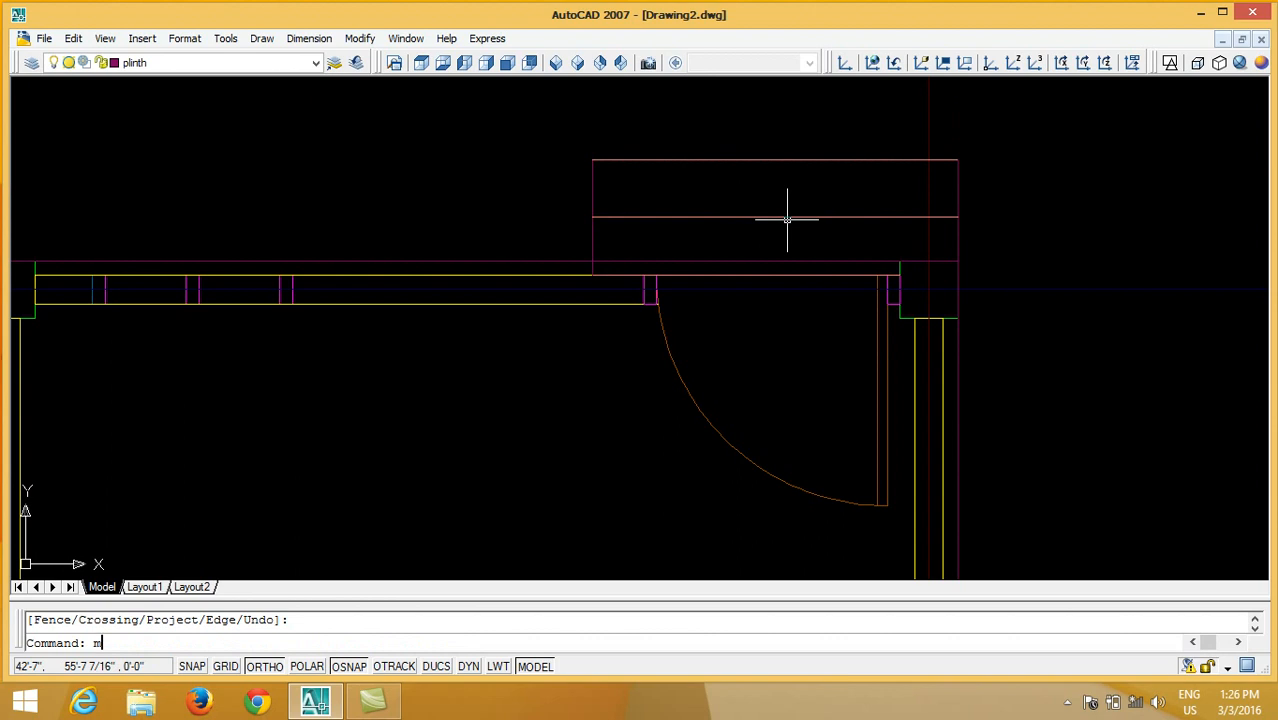
{"action": "type", "text": "a"}
{"action": "key", "text": "Return"}
{"action": "left_click", "coordinate": [787, 216]}
{"action": "left_click", "coordinate": [712, 176]}
{"action": "left_click", "coordinate": [546, 268]}
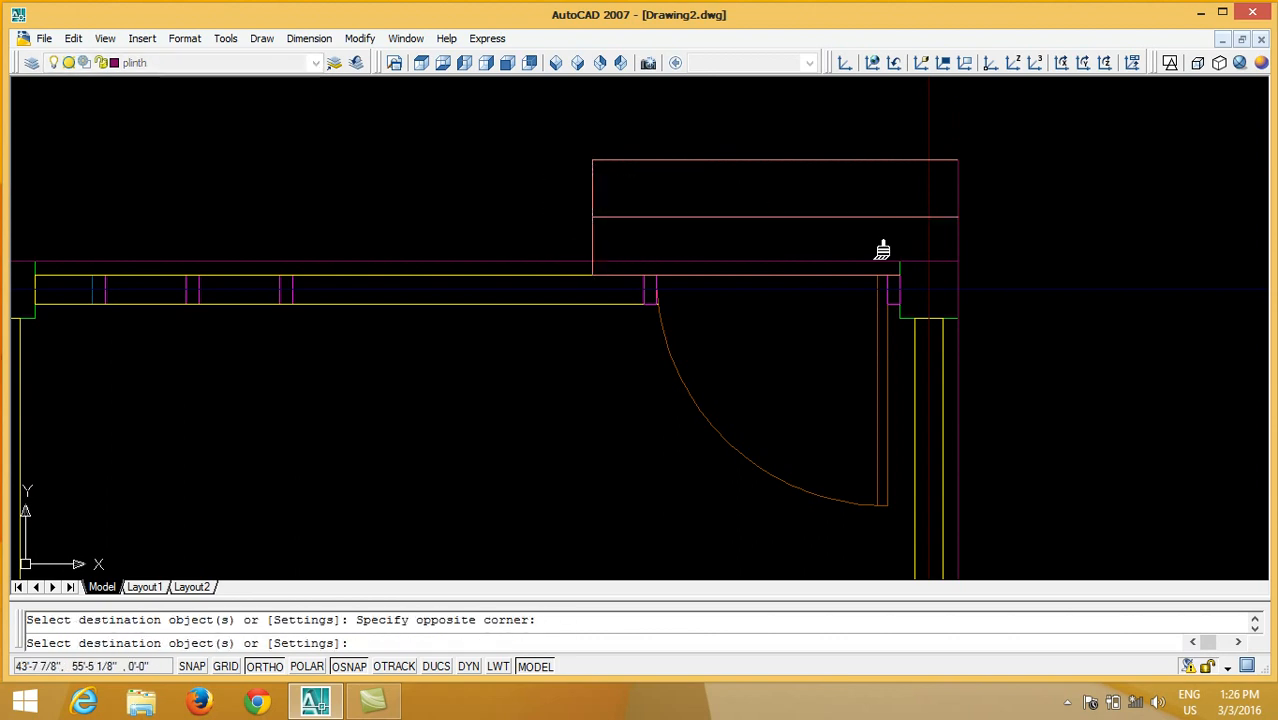
{"action": "left_click", "coordinate": [978, 128]}
{"action": "left_click", "coordinate": [932, 262]}
{"action": "key", "text": "Return"}
{"action": "scroll", "coordinate": [629, 146], "scroll_direction": "down", "scroll_amount": 2}
{"action": "scroll", "coordinate": [626, 183], "scroll_direction": "down", "scroll_amount": 3}
{"action": "middle_click_drag", "start_coordinate": [632, 287], "coordinate": [699, 165]}
{"action": "scroll", "coordinate": [923, 365], "scroll_direction": "down", "scroll_amount": 1}
{"action": "middle_click_drag", "start_coordinate": [919, 361], "coordinate": [906, 312]}
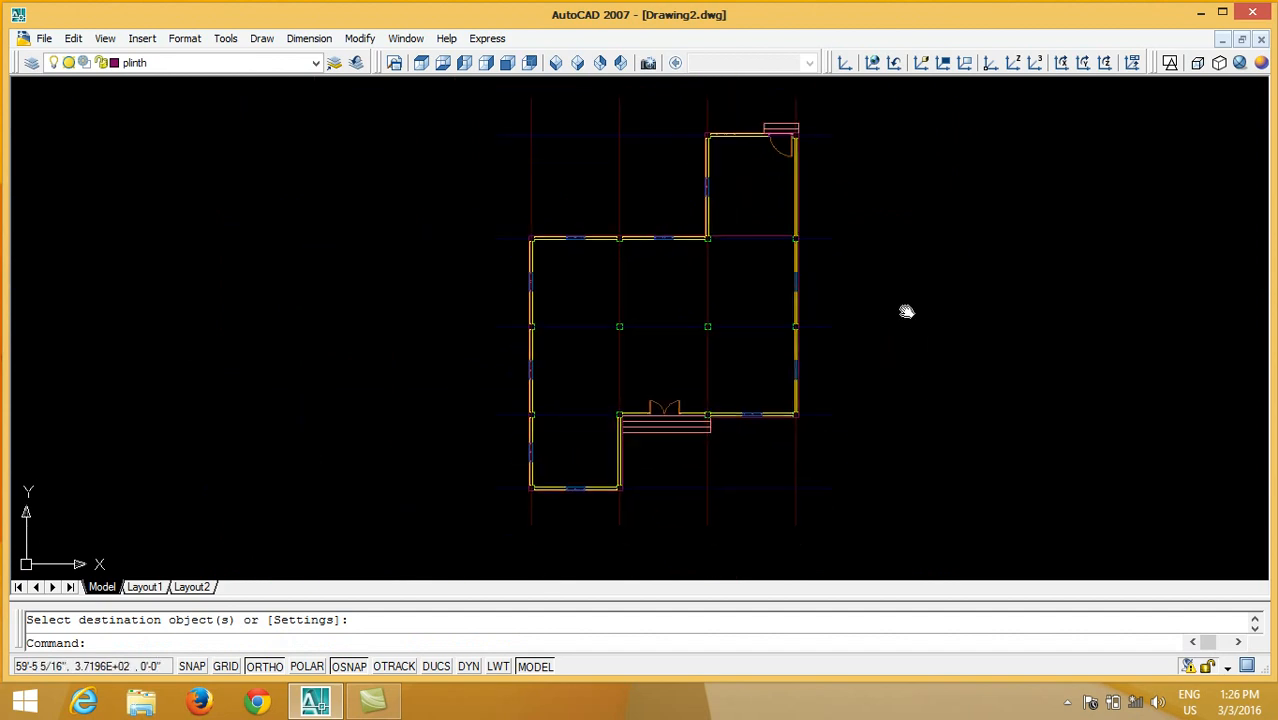
{"action": "left_click", "coordinate": [1068, 703]}
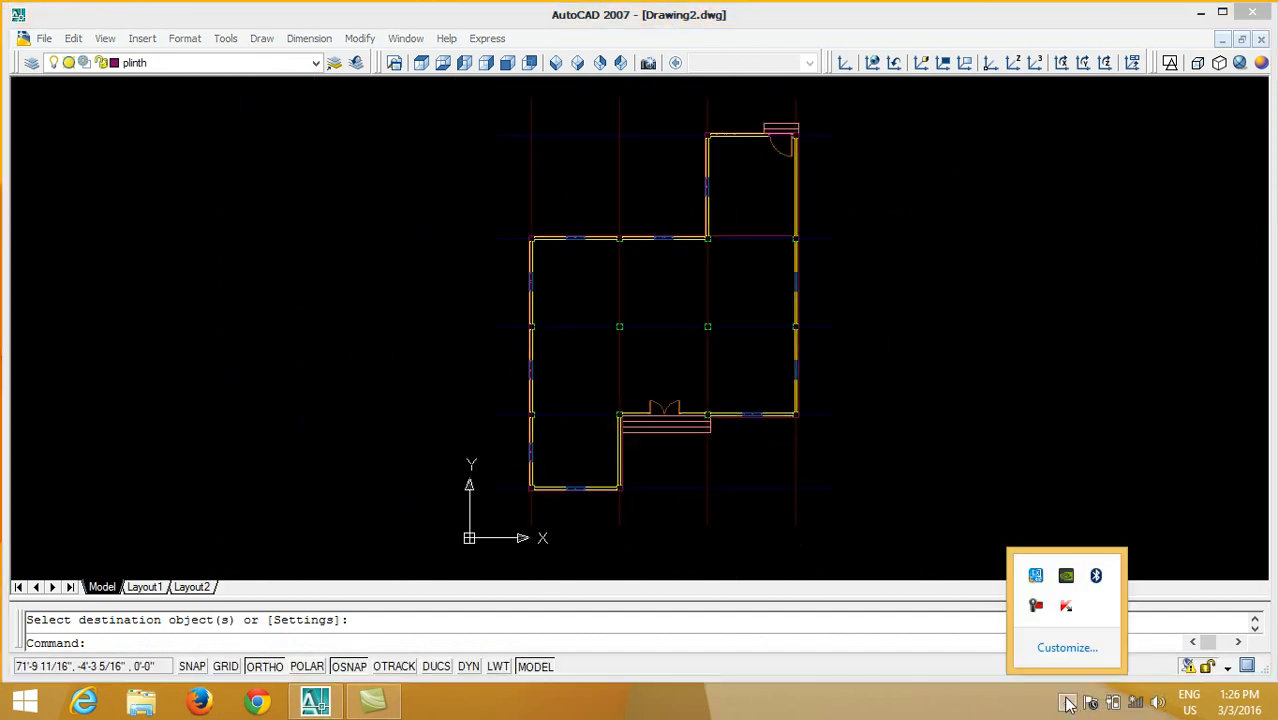
{"action": "left_click", "coordinate": [1036, 605]}
{"action": "left_click", "coordinate": [1232, 628]}
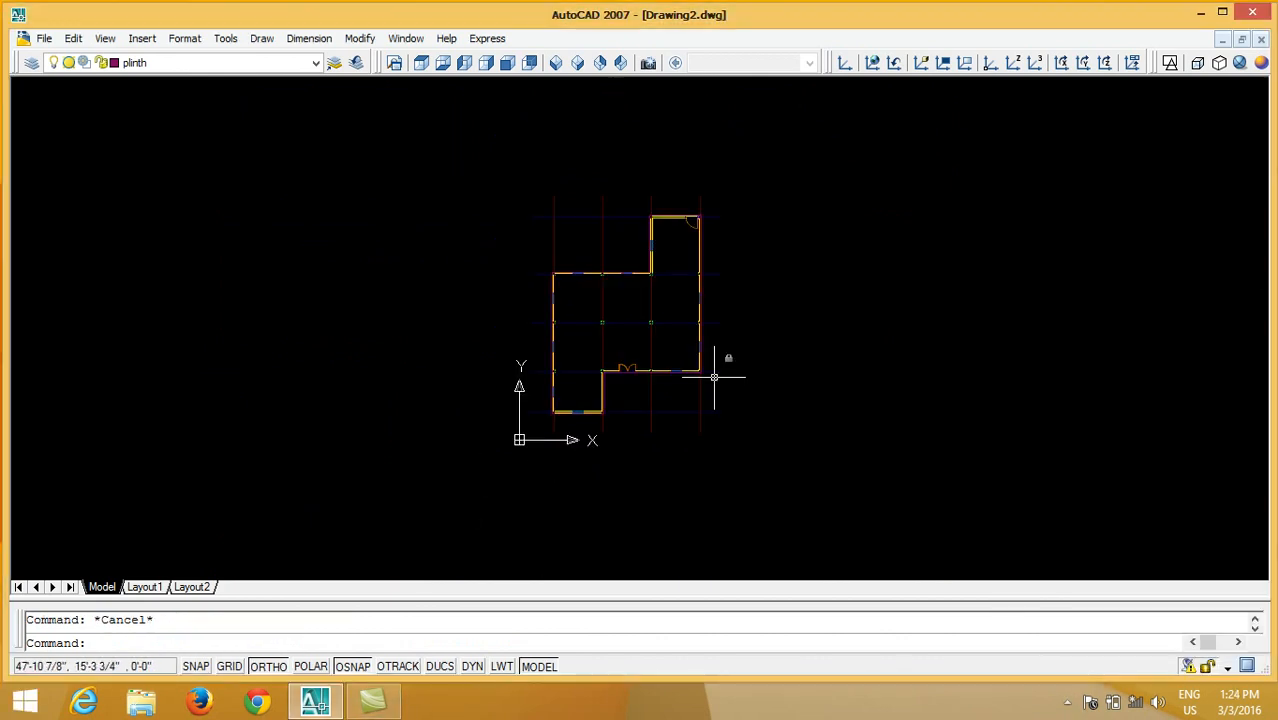
Create a new layer named steps with colour 11 and apply the layer changes
{"action": "scroll", "coordinate": [572, 391], "scroll_direction": "up", "scroll_amount": 8}
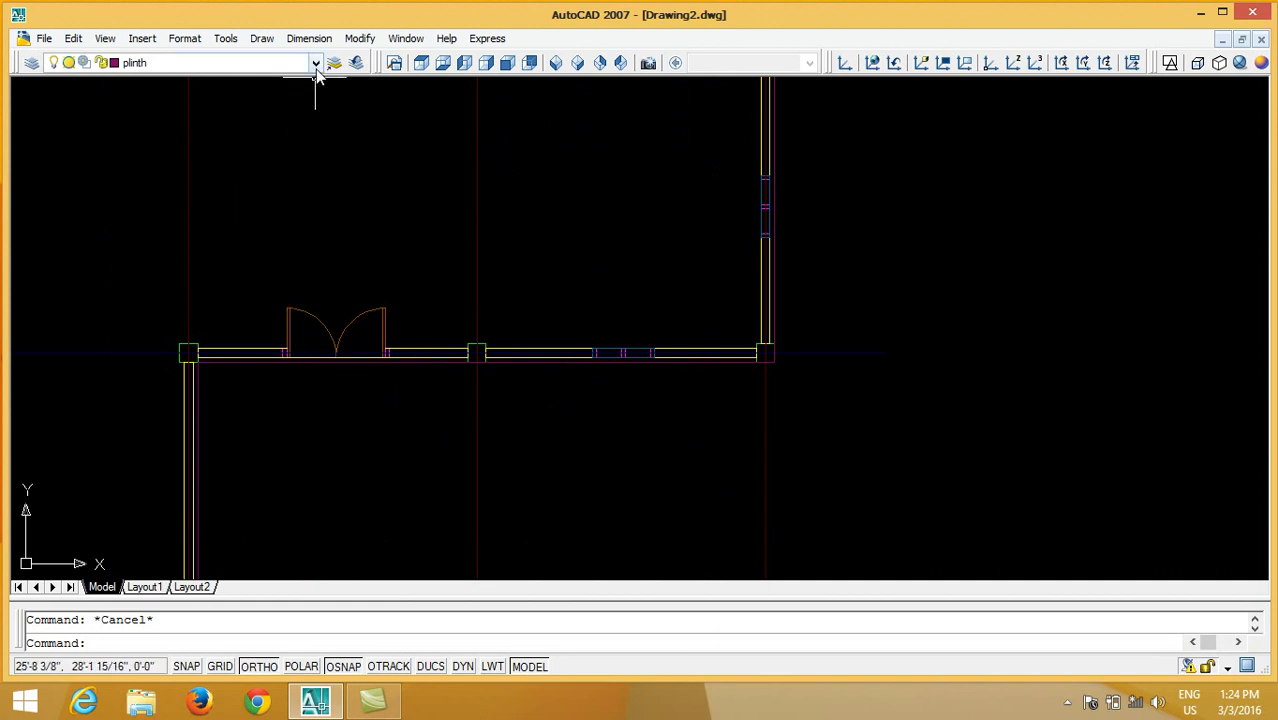
{"action": "left_click", "coordinate": [316, 62]}
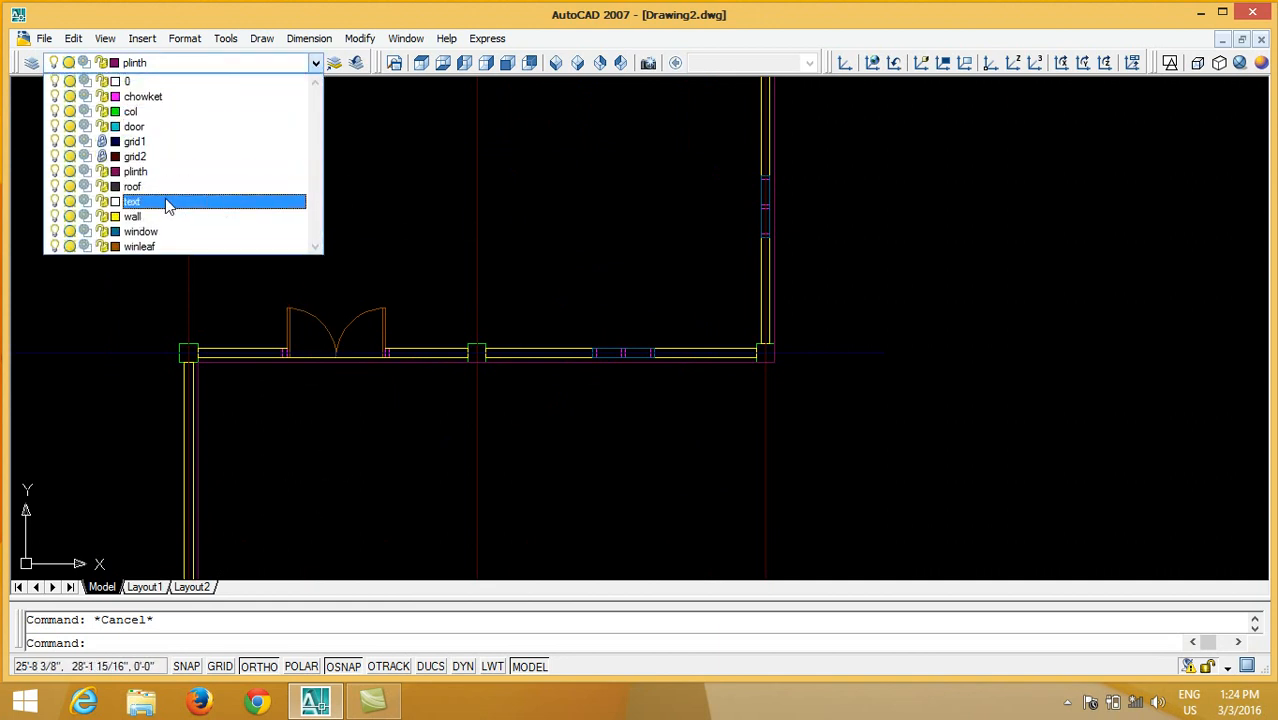
{"action": "left_click", "coordinate": [316, 64]}
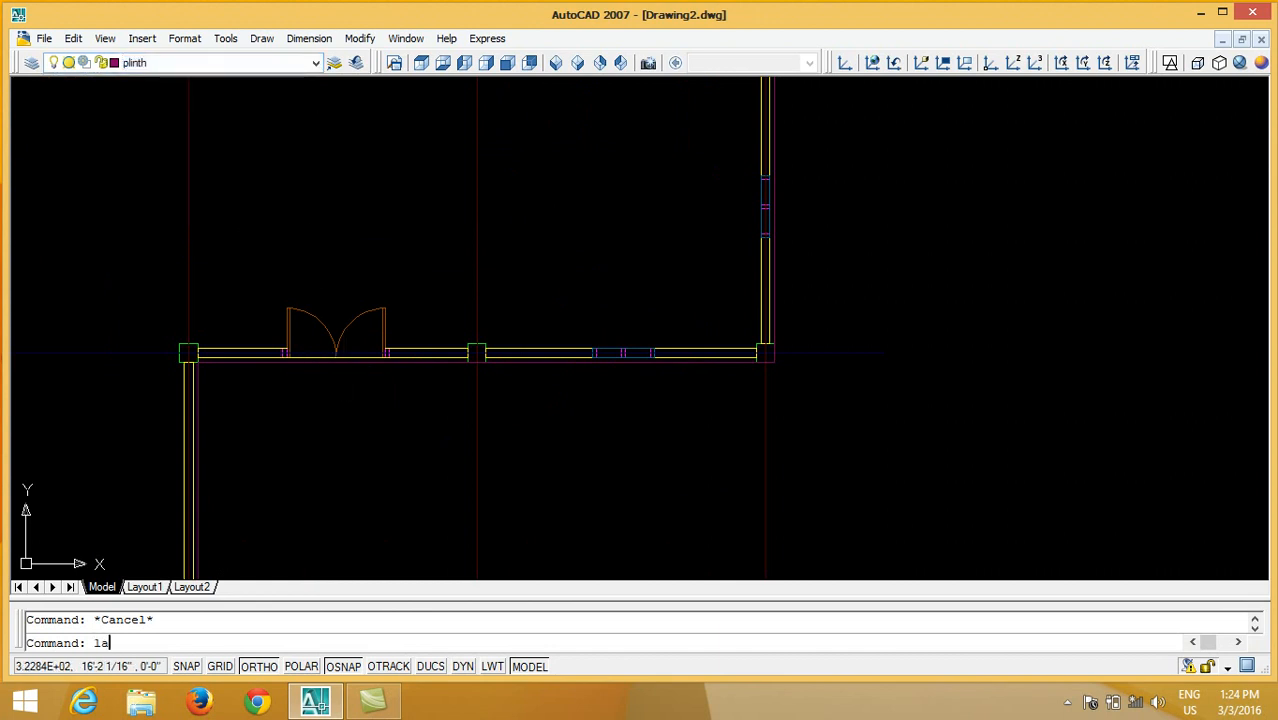
{"action": "key", "text": "Return"}
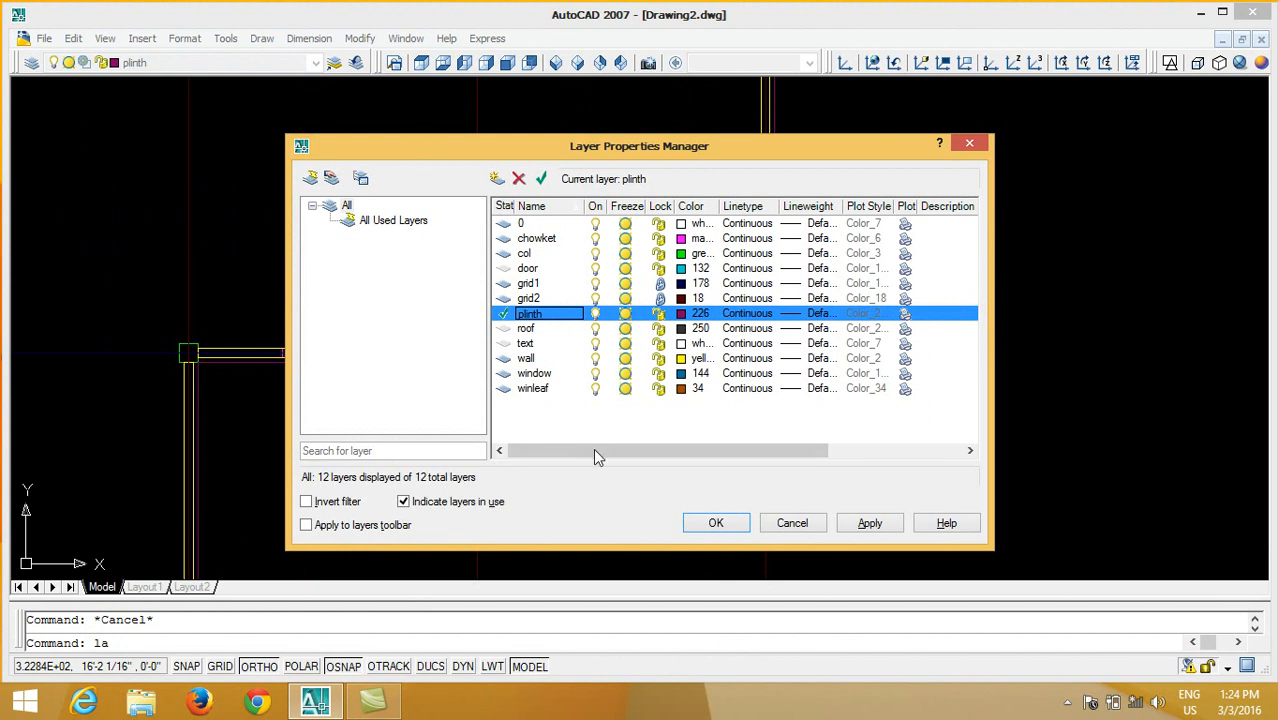
{"action": "left_click", "coordinate": [497, 180]}
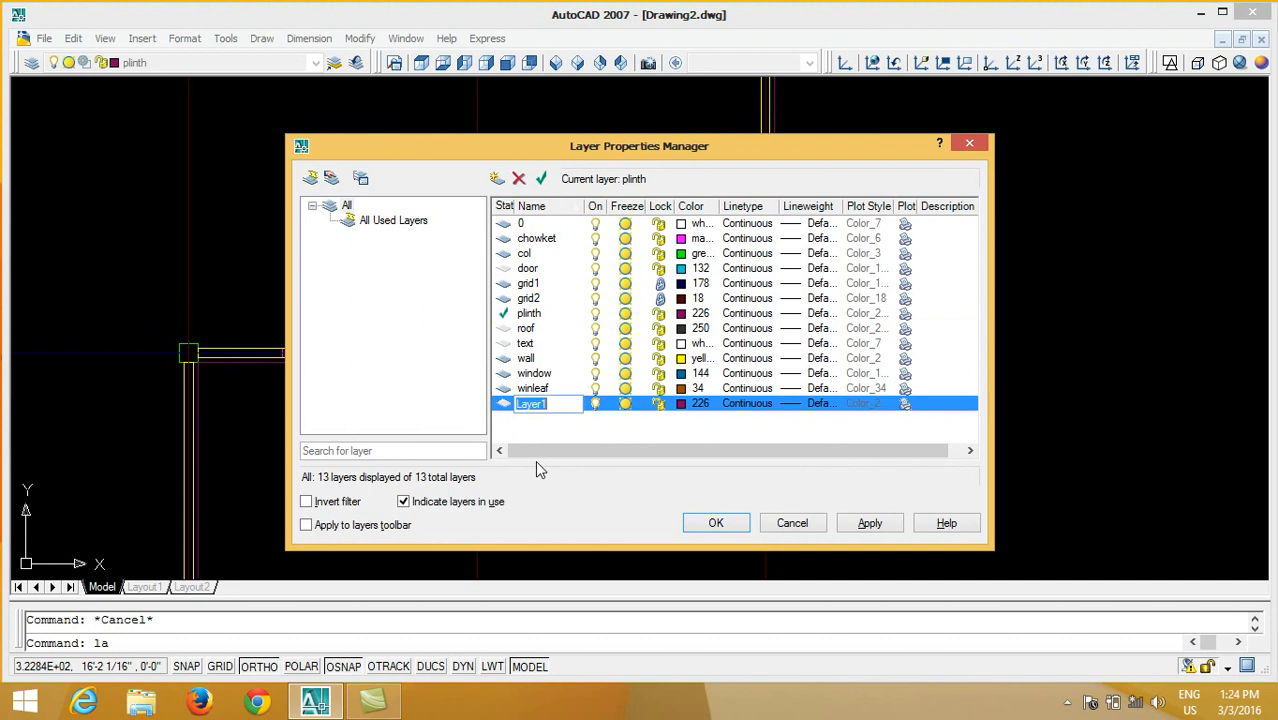
{"action": "type", "text": "steps"}
{"action": "left_click", "coordinate": [692, 403]}
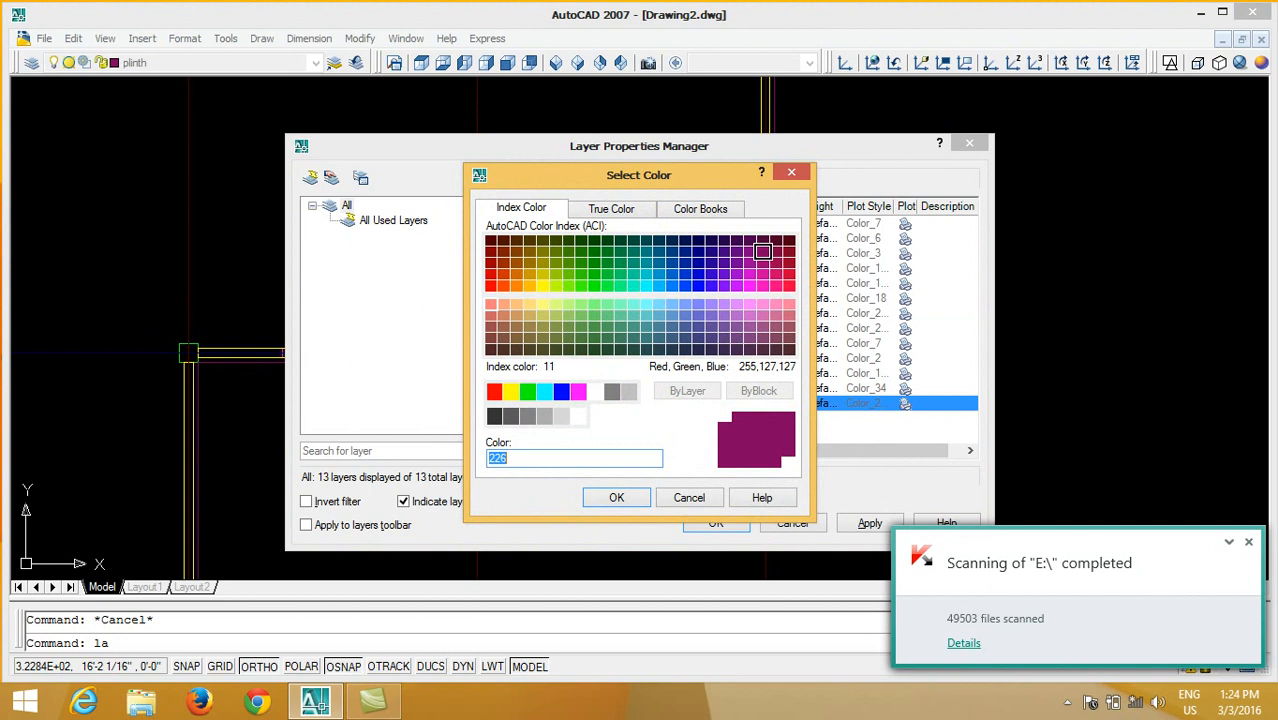
{"action": "type", "text": "11"}
{"action": "left_click", "coordinate": [606, 494]}
{"action": "left_click", "coordinate": [870, 523]}
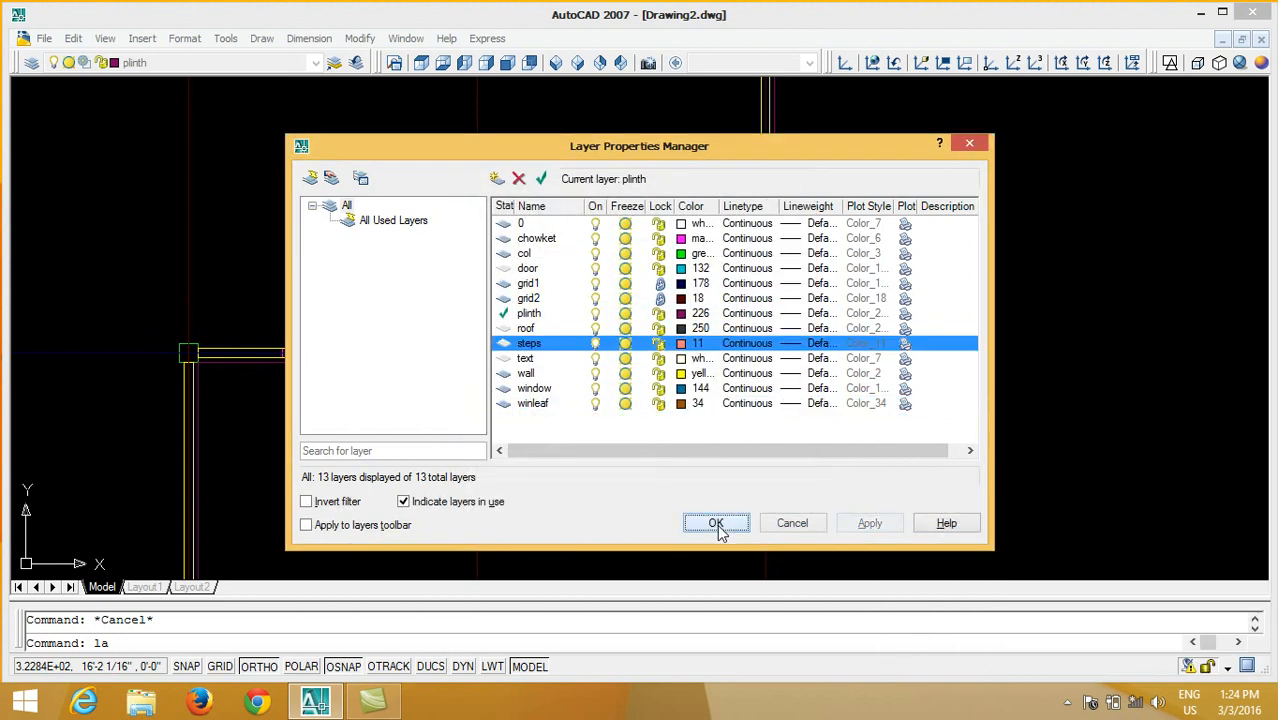
{"action": "left_click", "coordinate": [716, 523]}
Draw a line along the outer wall face across the double door, spanning between the two adjacent columns
{"action": "scroll", "coordinate": [456, 414], "scroll_direction": "up", "scroll_amount": 6}
{"action": "middle_click_drag", "start_coordinate": [458, 416], "coordinate": [355, 386]}
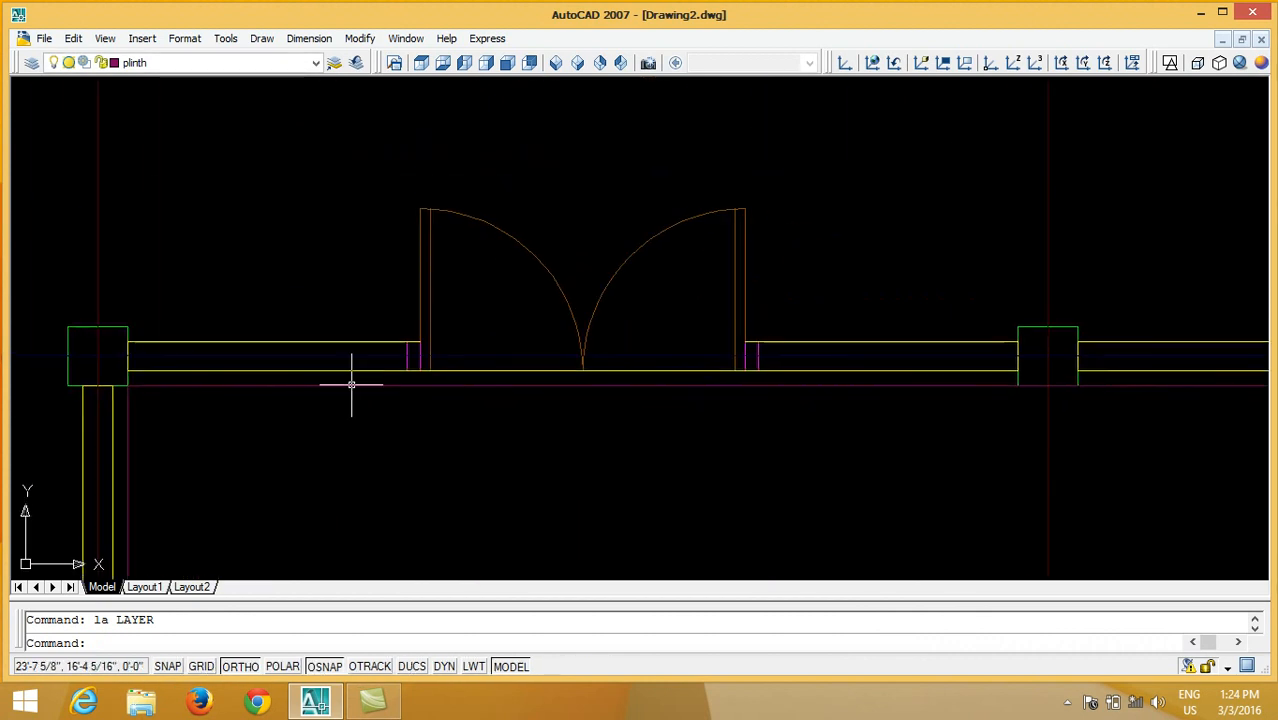
{"action": "type", "text": "l"}
{"action": "key", "text": "Return"}
{"action": "scroll", "coordinate": [127, 379], "scroll_direction": "up", "scroll_amount": 3}
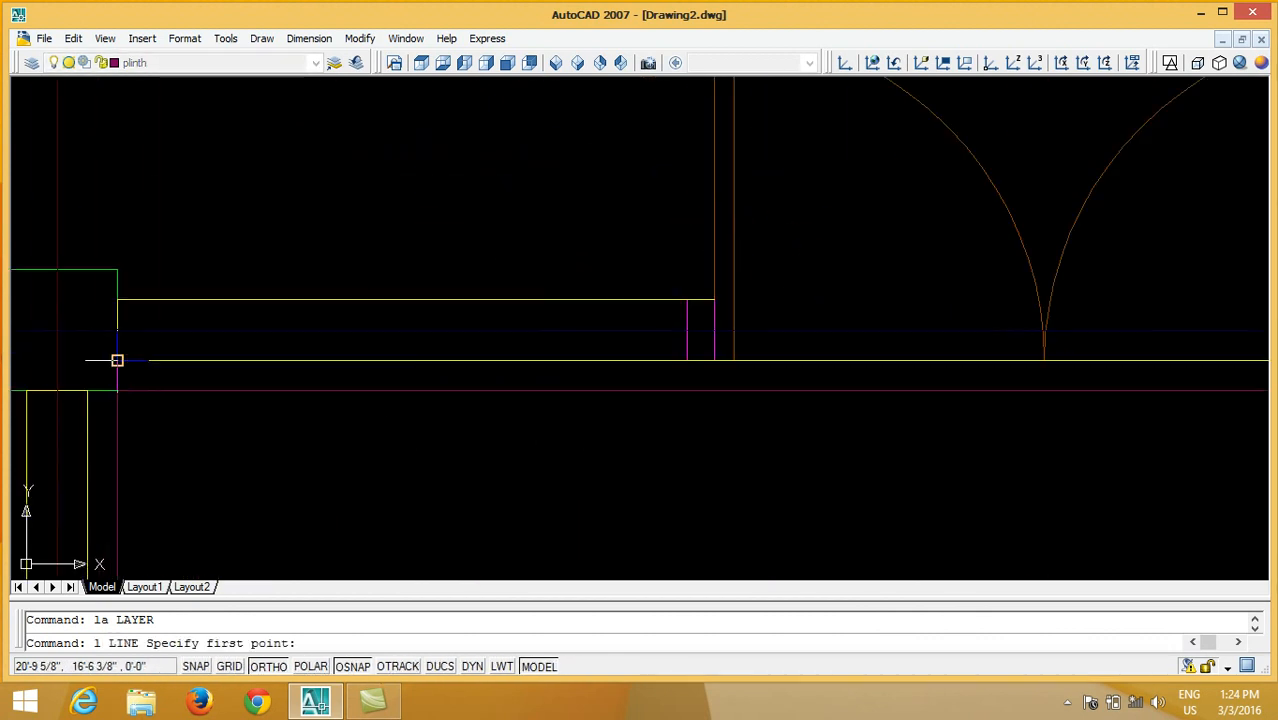
{"action": "left_click", "coordinate": [117, 359]}
{"action": "scroll", "coordinate": [117, 359], "scroll_direction": "down", "scroll_amount": 2}
{"action": "middle_click_drag", "start_coordinate": [945, 390], "coordinate": [547, 374]}
{"action": "scroll", "coordinate": [848, 352], "scroll_direction": "up", "scroll_amount": 2}
{"action": "left_click", "coordinate": [849, 338]}
{"action": "key", "text": "Return"}
{"action": "scroll", "coordinate": [900, 350], "scroll_direction": "down", "scroll_amount": 2}
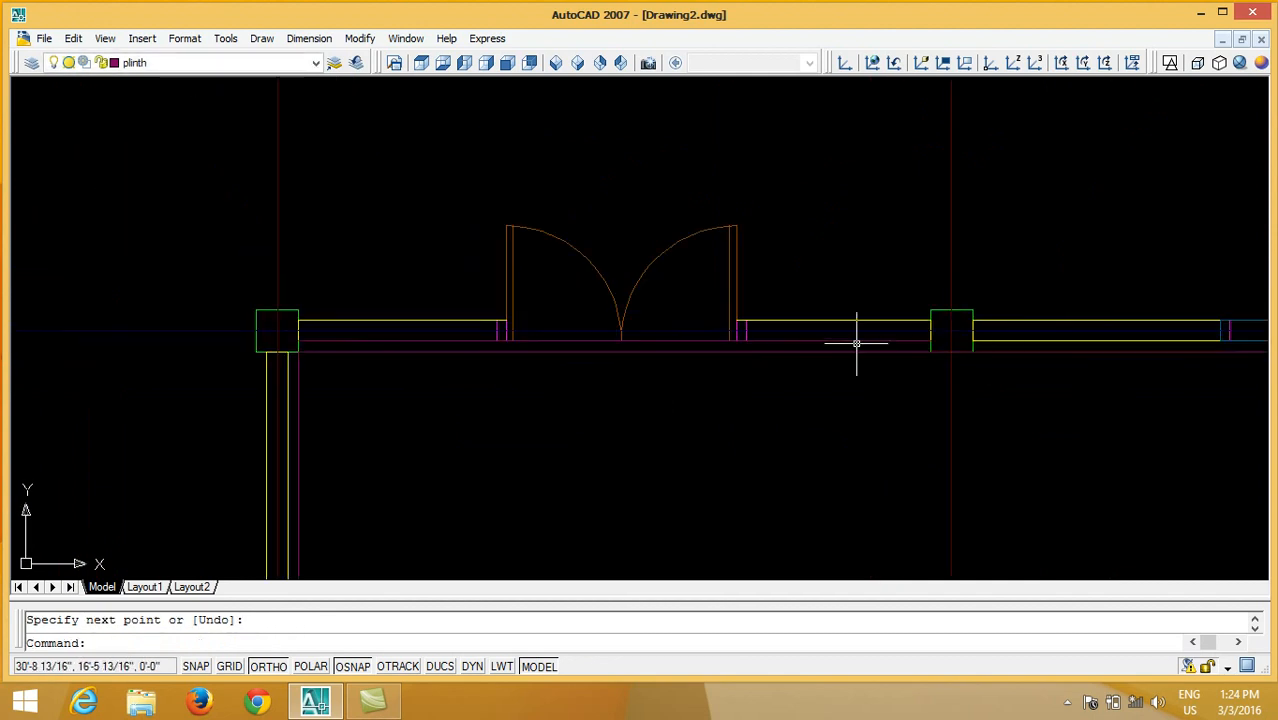
Move the new line across the double door to the steps layer
{"action": "left_click", "coordinate": [850, 340]}
{"action": "left_click", "coordinate": [170, 62]}
{"action": "scroll", "coordinate": [157, 150], "scroll_direction": "up", "scroll_amount": 1}
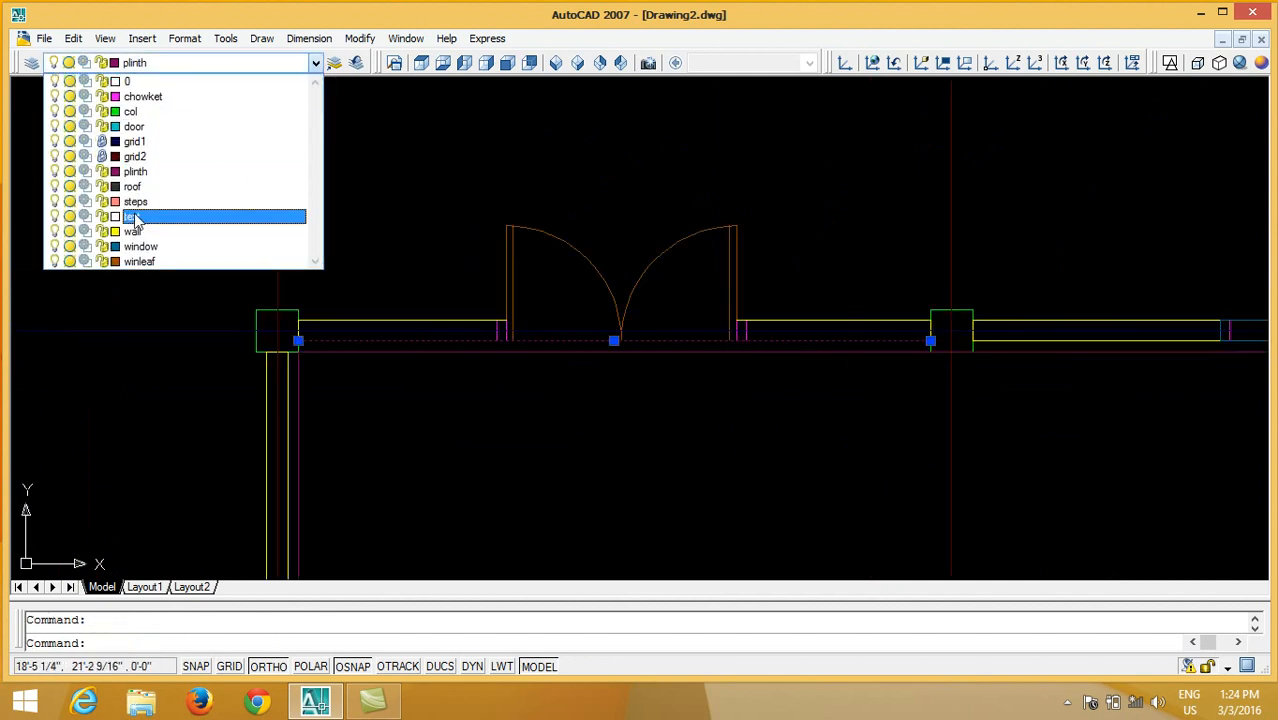
{"action": "left_click", "coordinate": [150, 199]}
{"action": "key", "text": "Escape"}
Offset the step line outward from the double door three times at 9" spacing
{"action": "middle_click_drag", "start_coordinate": [850, 419], "coordinate": [790, 405]}
{"action": "type", "text": "o"}
{"action": "key", "text": "Return"}
{"action": "type", "text": "9"}
{"action": "key", "text": "Return"}
{"action": "scroll", "coordinate": [790, 405], "scroll_direction": "up", "scroll_amount": 2}
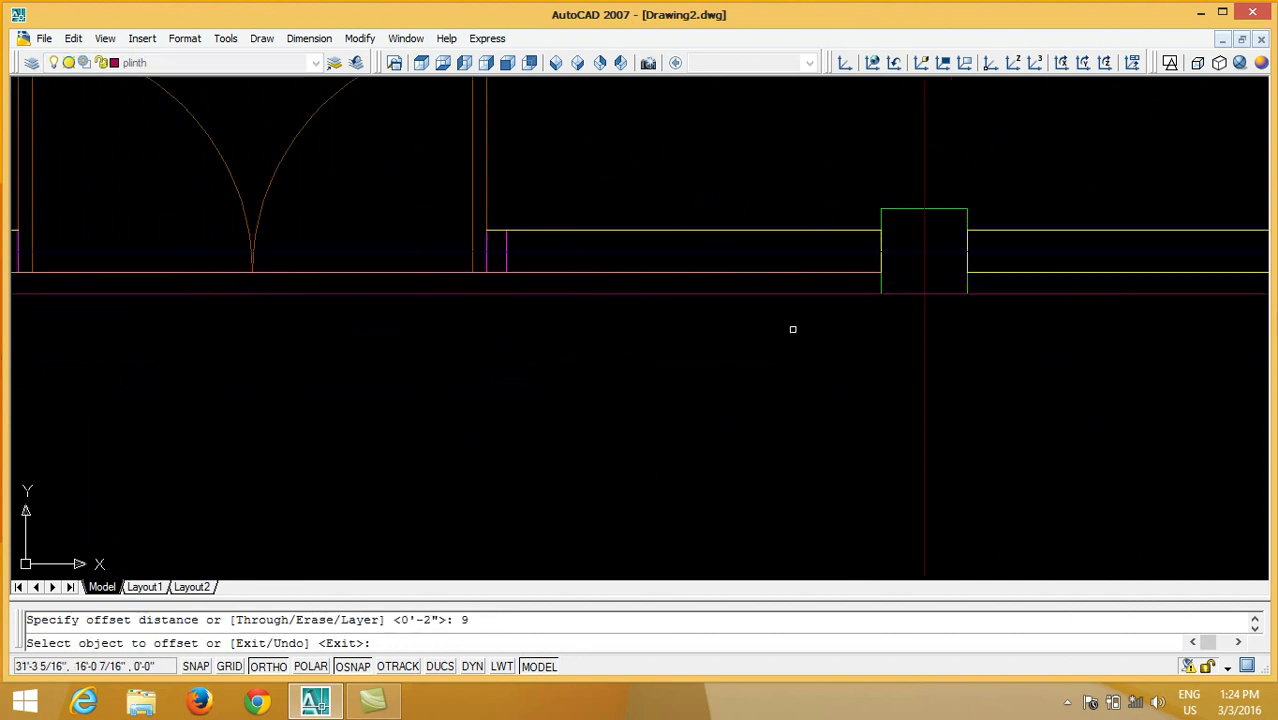
{"action": "left_click", "coordinate": [797, 274]}
{"action": "left_click", "coordinate": [807, 399]}
{"action": "left_click", "coordinate": [813, 358]}
{"action": "left_click", "coordinate": [813, 410]}
{"action": "left_click", "coordinate": [813, 443]}
{"action": "left_click", "coordinate": [811, 525]}
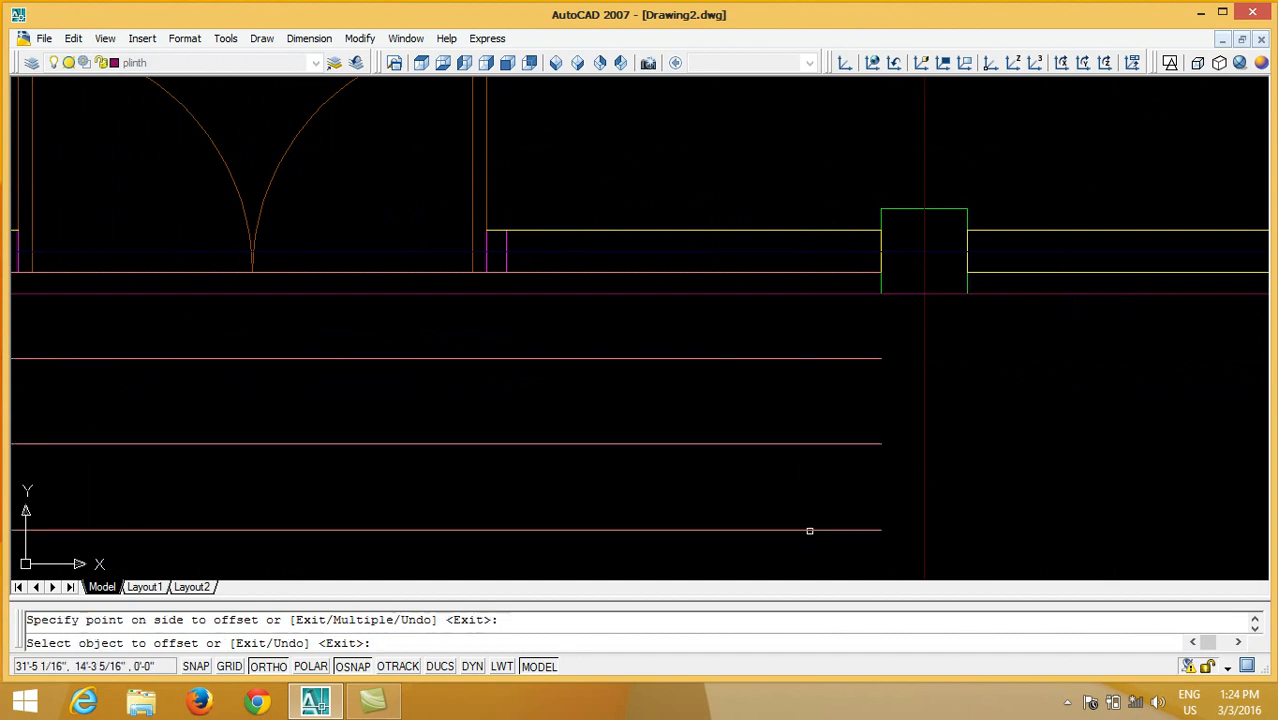
{"action": "scroll", "coordinate": [756, 255], "scroll_direction": "down", "scroll_amount": 6}
{"action": "key", "text": "Return"}
Draw a vertical line downward from the outer corner of the column right of the double door, past all step lines
{"action": "scroll", "coordinate": [792, 334], "scroll_direction": "up", "scroll_amount": 3}
{"action": "type", "text": "l"}
{"action": "key", "text": "Return"}
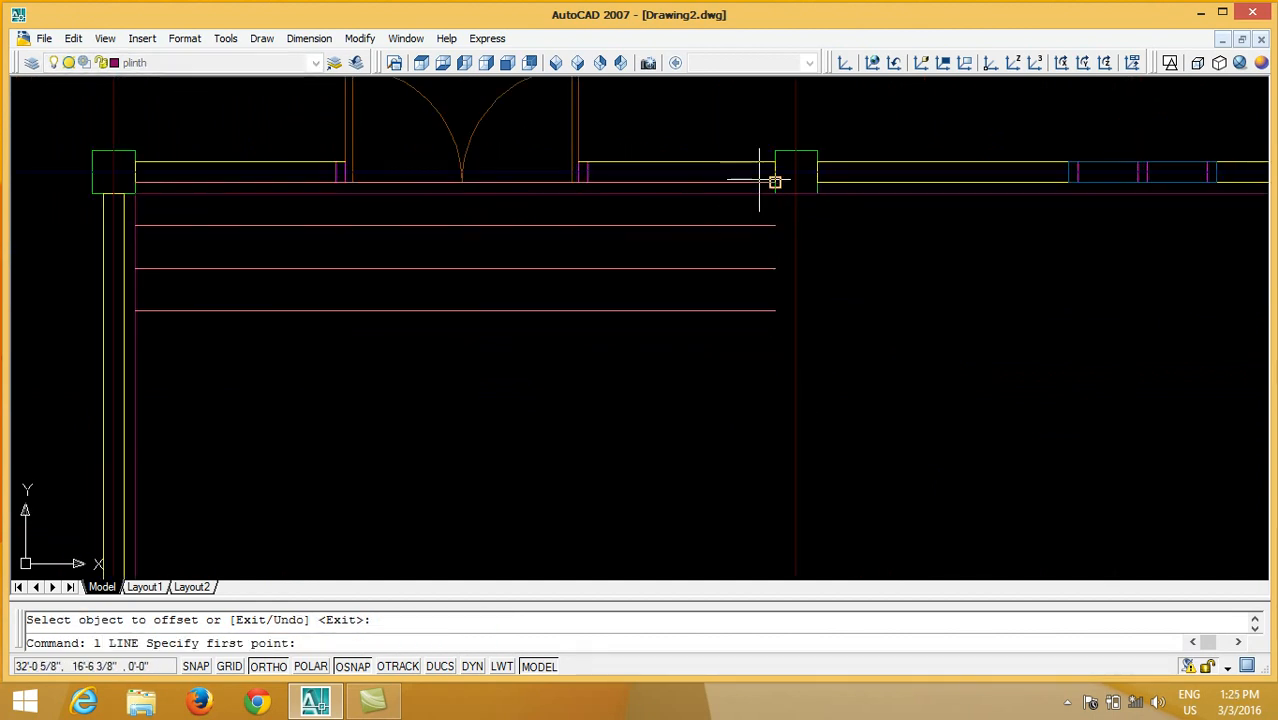
{"action": "left_click", "coordinate": [817, 193]}
{"action": "left_click", "coordinate": [807, 490]}
{"action": "key", "text": "Return"}
Extend the three offset step lines at the double door to the vertical line below the column
{"action": "type", "text": "ex"}
{"action": "key", "text": "Return"}
{"action": "left_click", "coordinate": [827, 354]}
{"action": "left_click", "coordinate": [803, 338]}
{"action": "key", "text": "Return"}
{"action": "left_click", "coordinate": [769, 348]}
{"action": "left_click", "coordinate": [730, 198]}
{"action": "key", "text": "Return"}
Trim the part of the vertical side line that projects beyond the outermost double-door step
{"action": "type", "text": "tr"}
{"action": "key", "text": "Return"}
{"action": "left_click", "coordinate": [811, 310]}
{"action": "key", "text": "Return"}
{"action": "left_click", "coordinate": [815, 350]}
{"action": "key", "text": "Return"}
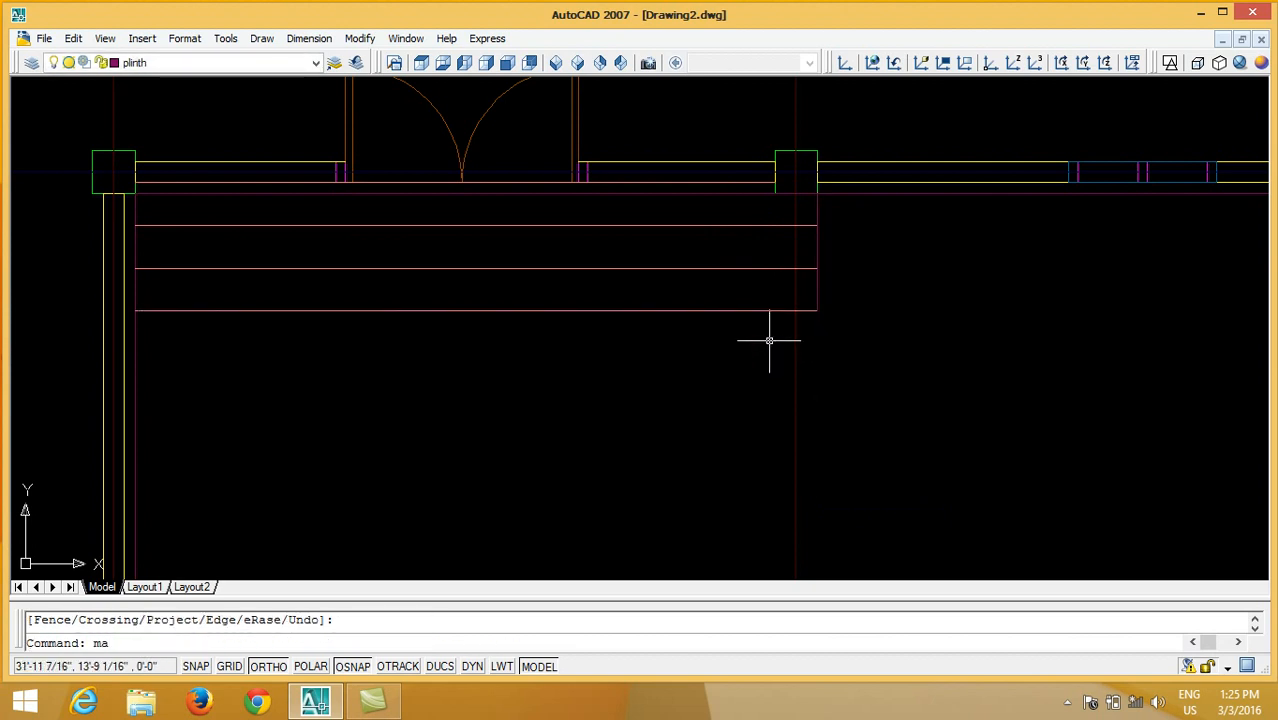
Match the properties of a double-door step line onto the vertical side line of the steps
{"action": "key", "text": "Return"}
{"action": "left_click", "coordinate": [765, 311]}
{"action": "left_click", "coordinate": [836, 218]}
{"action": "left_click", "coordinate": [808, 312]}
{"action": "key", "text": "Return"}
Trim away the plinth line running through the double-door steps, using the left column and the steps' right side as cutting edges
{"action": "middle_click_drag", "start_coordinate": [234, 236], "coordinate": [283, 248]}
{"action": "scroll", "coordinate": [186, 218], "scroll_direction": "up", "scroll_amount": 2}
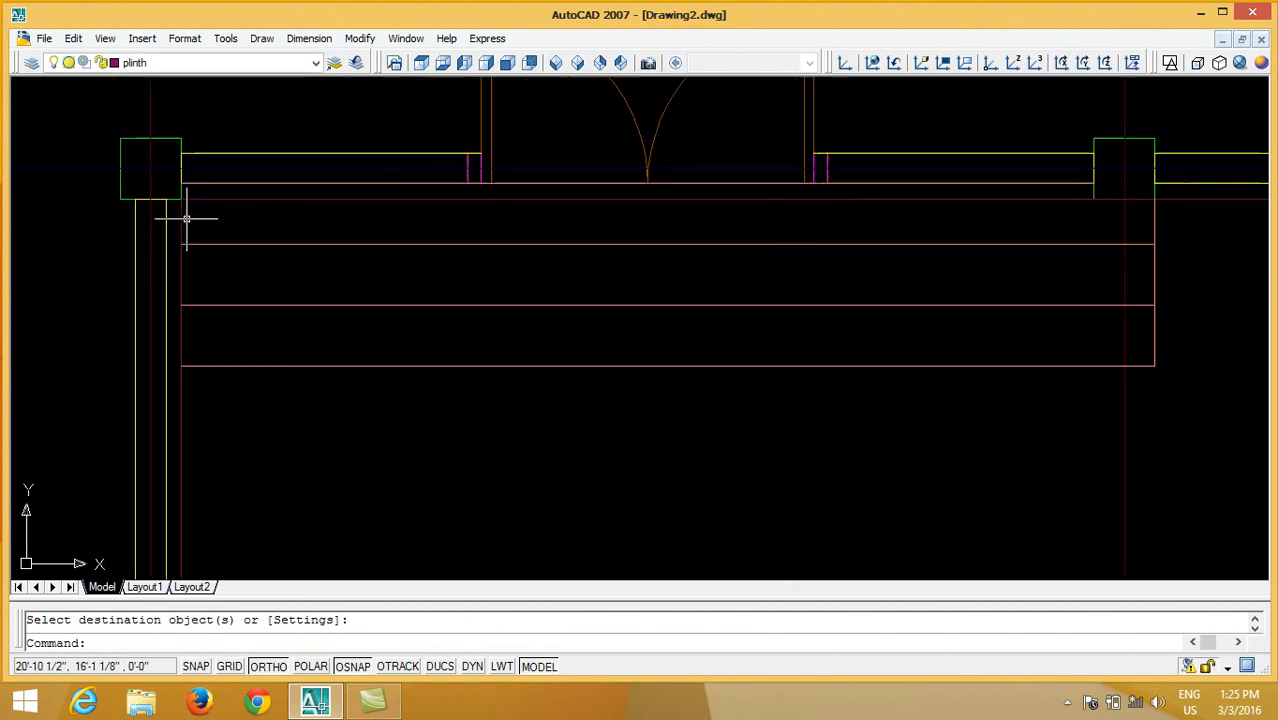
{"action": "type", "text": "tr"}
{"action": "key", "text": "Return"}
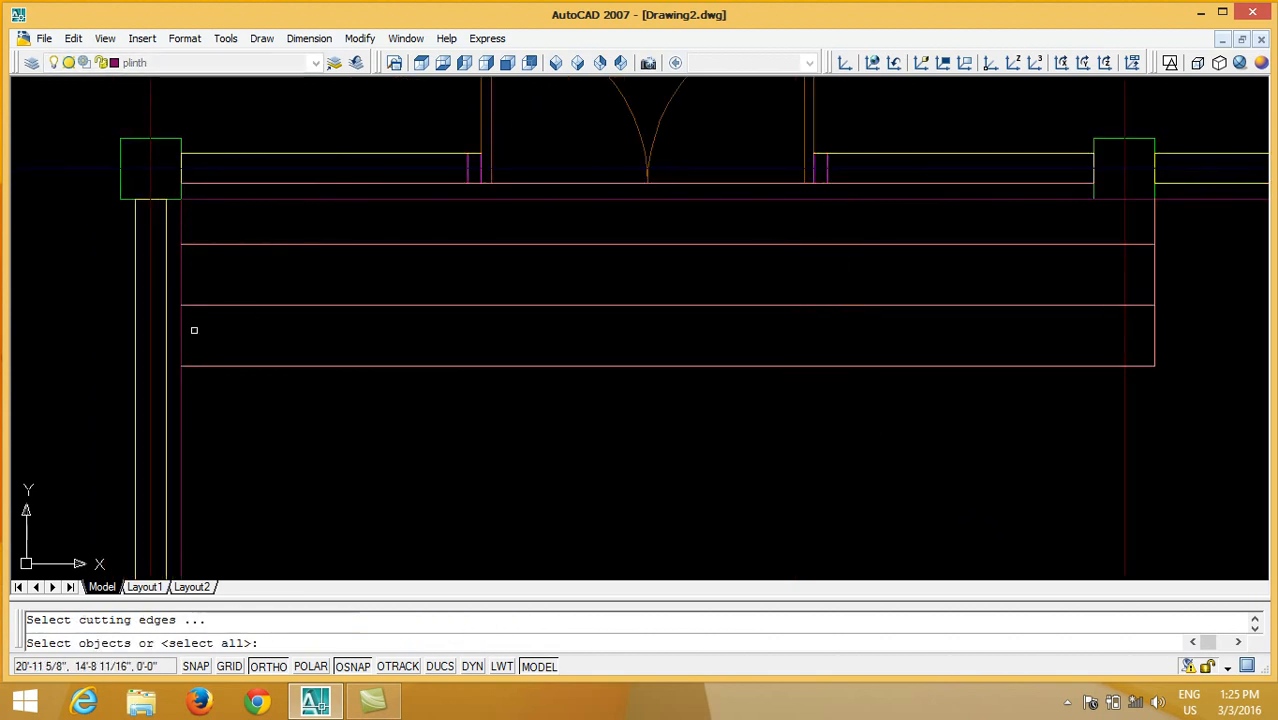
{"action": "left_click", "coordinate": [196, 365]}
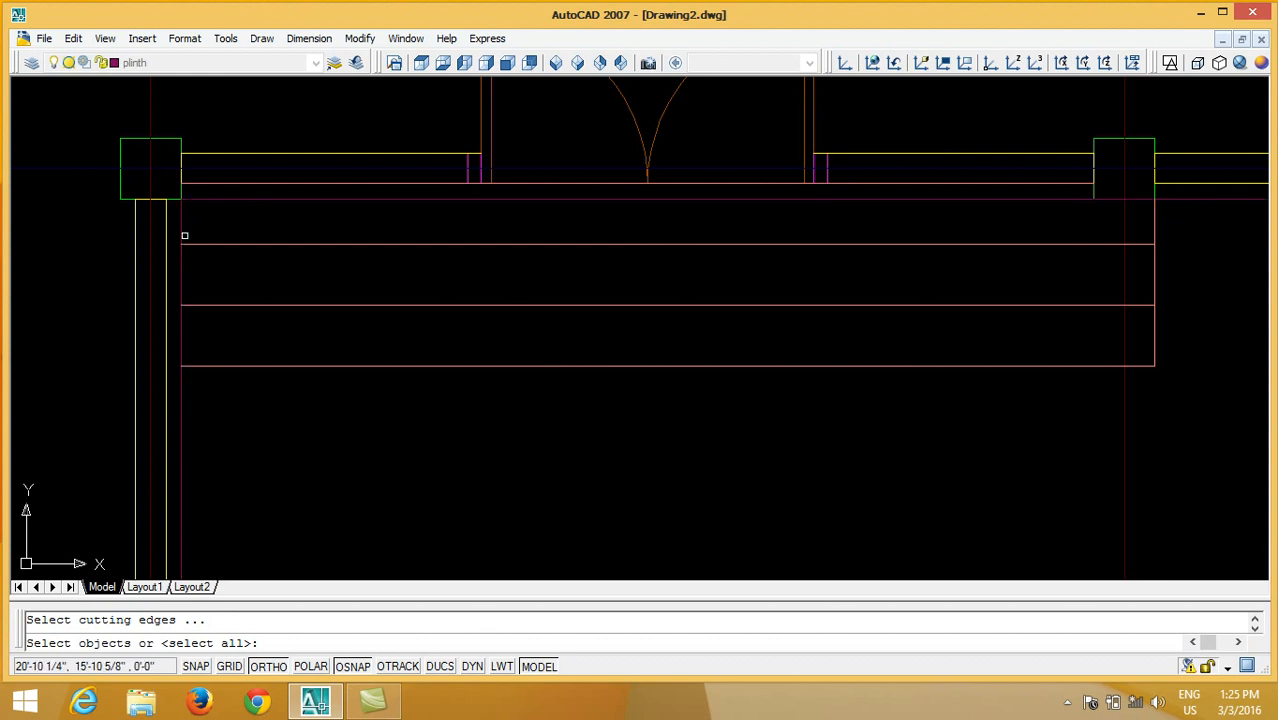
{"action": "scroll", "coordinate": [214, 237], "scroll_direction": "down", "scroll_amount": 2}
{"action": "scroll", "coordinate": [194, 259], "scroll_direction": "up", "scroll_amount": 3}
{"action": "scroll", "coordinate": [193, 263], "scroll_direction": "down", "scroll_amount": 3}
{"action": "scroll", "coordinate": [630, 257], "scroll_direction": "up", "scroll_amount": 4}
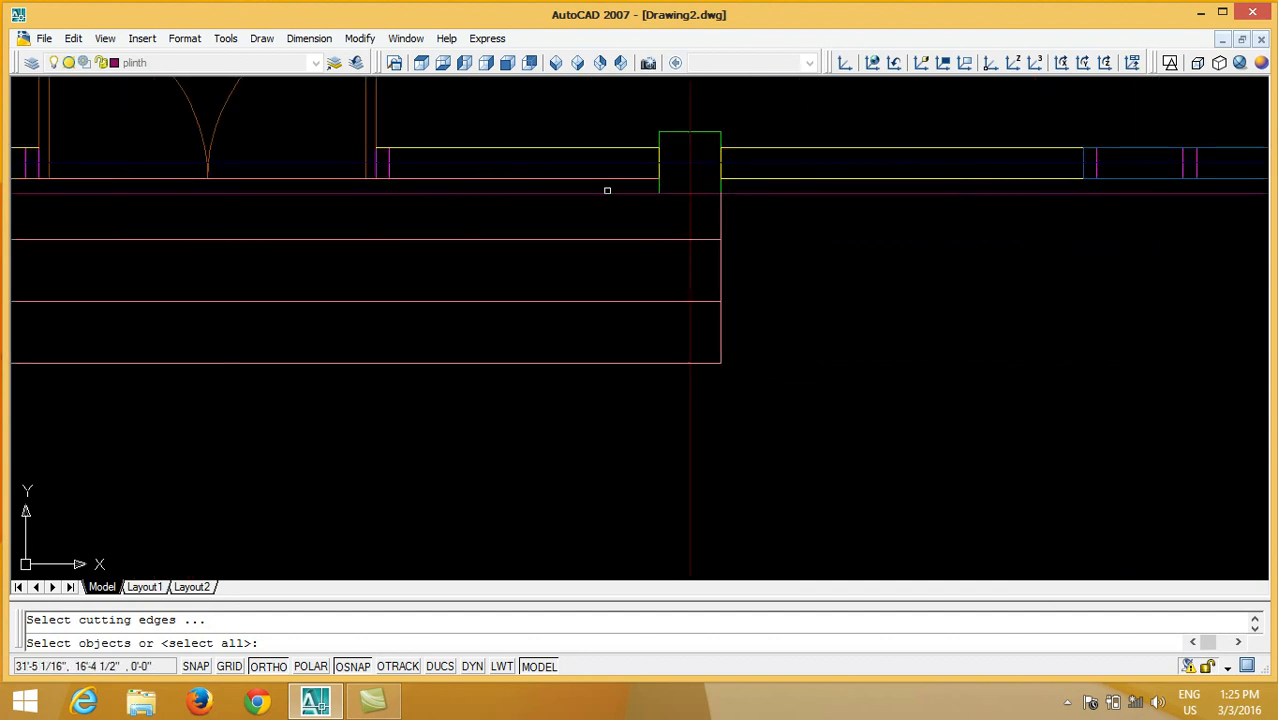
{"action": "scroll", "coordinate": [607, 190], "scroll_direction": "down", "scroll_amount": 2}
{"action": "scroll", "coordinate": [140, 212], "scroll_direction": "up", "scroll_amount": 2}
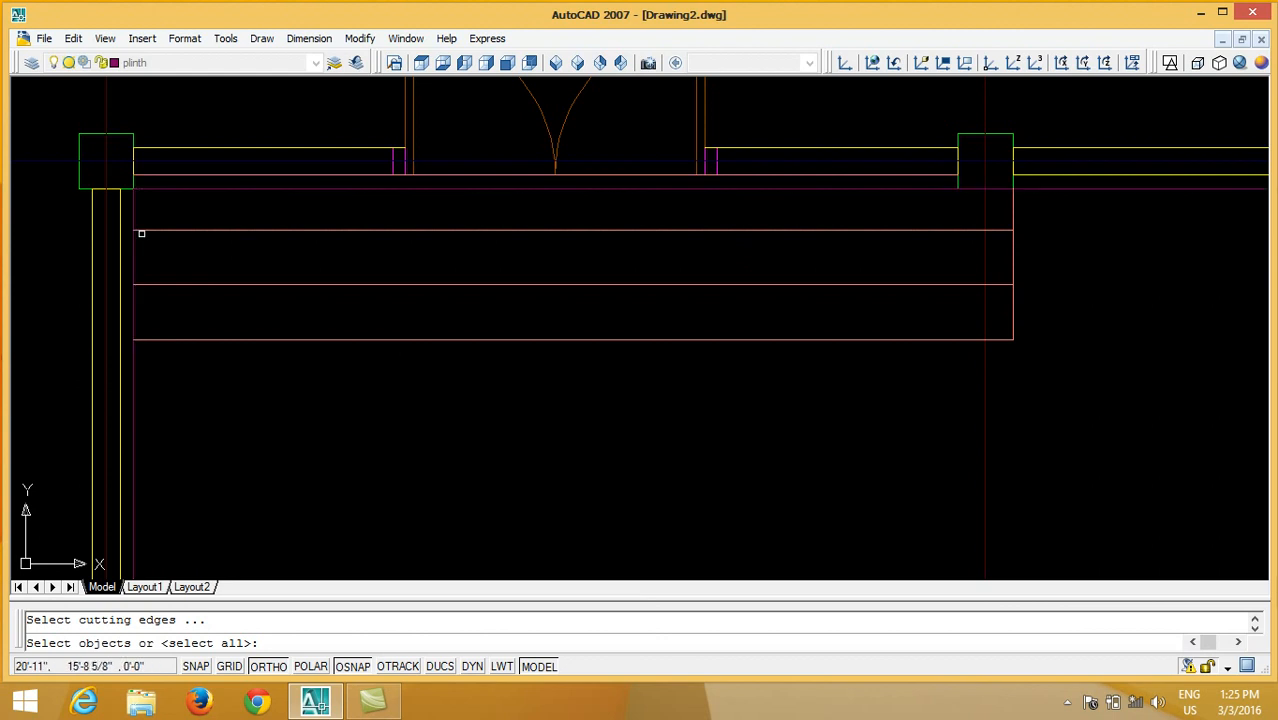
{"action": "left_click", "coordinate": [1010, 217]}
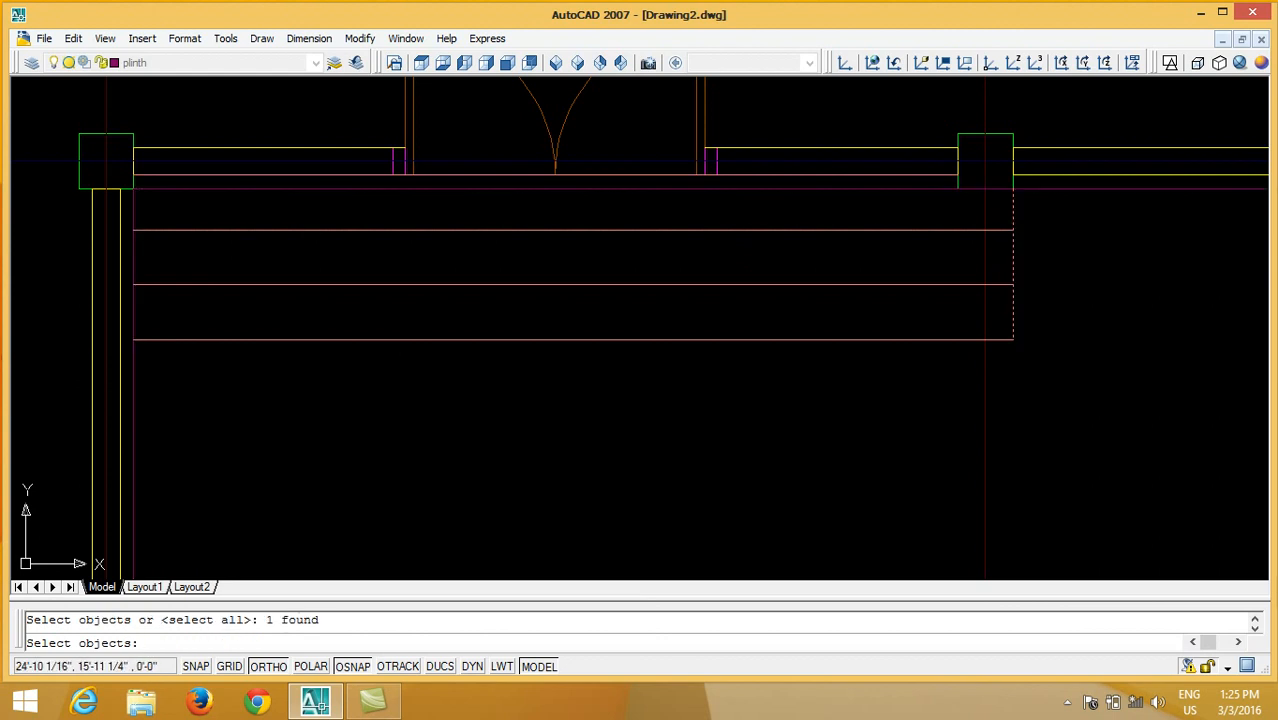
{"action": "scroll", "coordinate": [125, 205], "scroll_direction": "up", "scroll_amount": 2}
{"action": "left_click", "coordinate": [123, 198]}
{"action": "key", "text": "Return"}
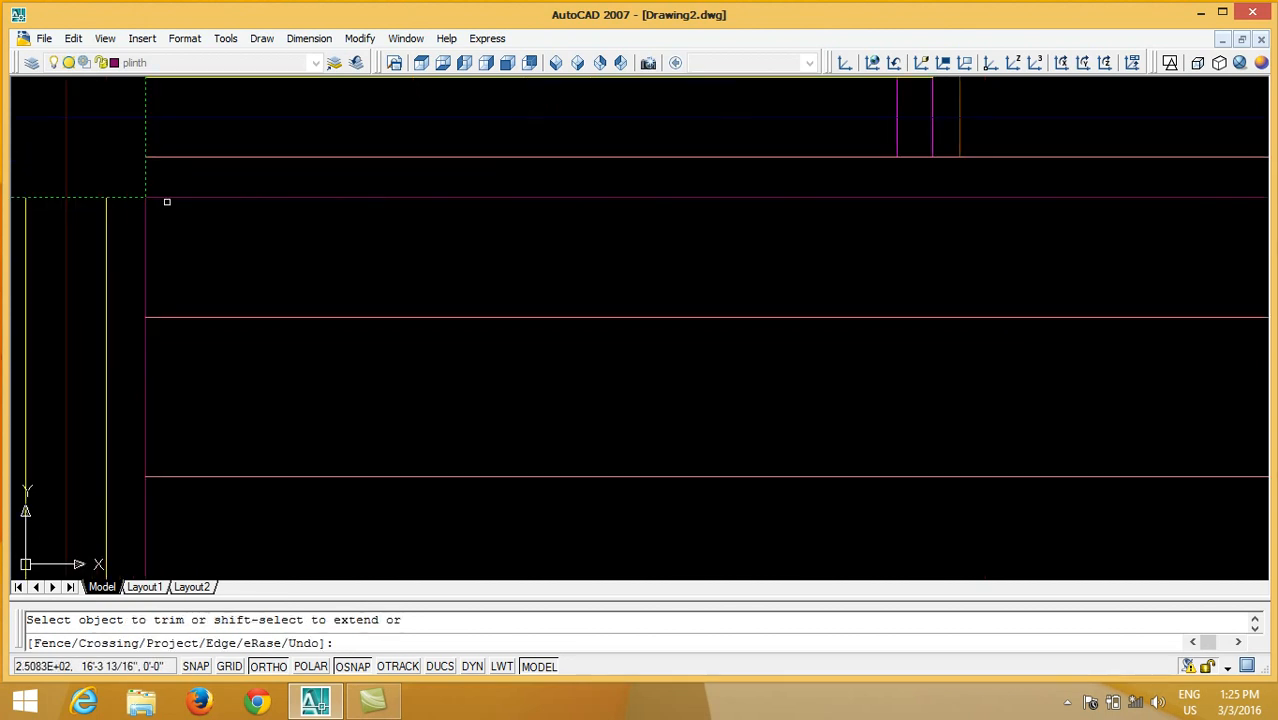
{"action": "key", "text": "Return"}
Draw a horizontal plinth line between the upper corners of the two columns at the open base of the projecting upper room
{"action": "scroll", "coordinate": [70, 185], "scroll_direction": "down", "scroll_amount": 5}
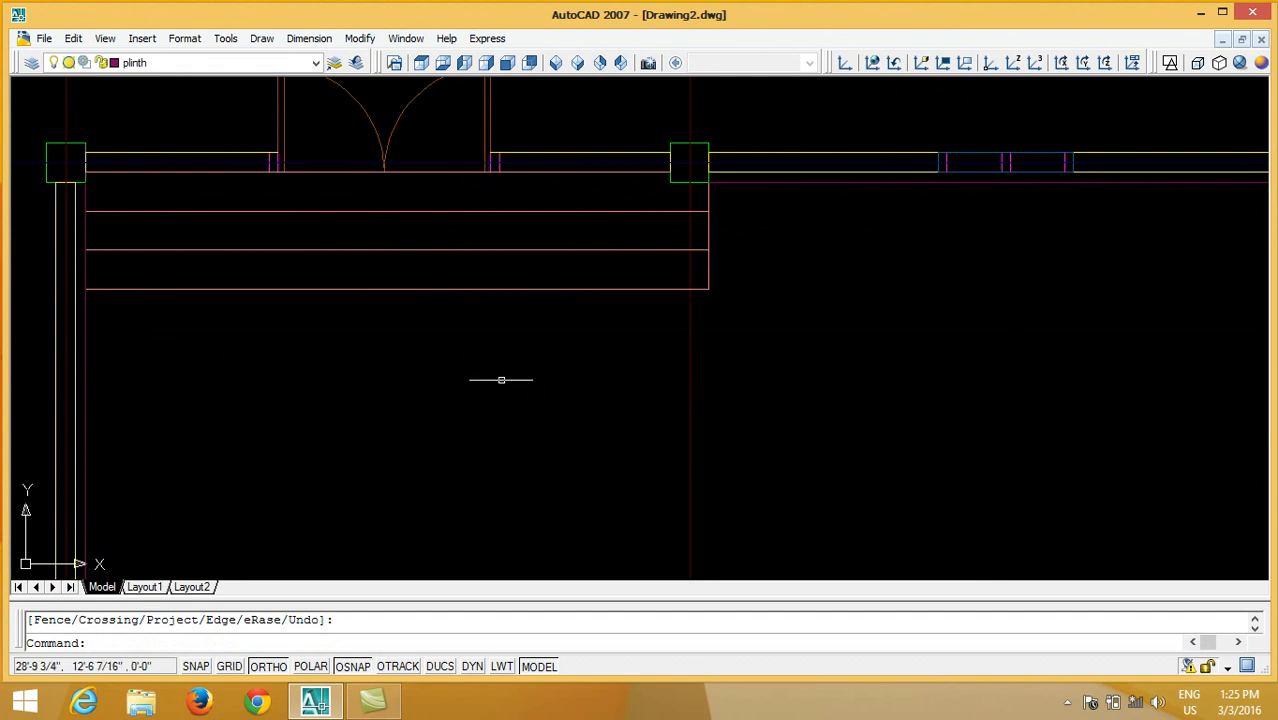
{"action": "scroll", "coordinate": [867, 317], "scroll_direction": "down", "scroll_amount": 4}
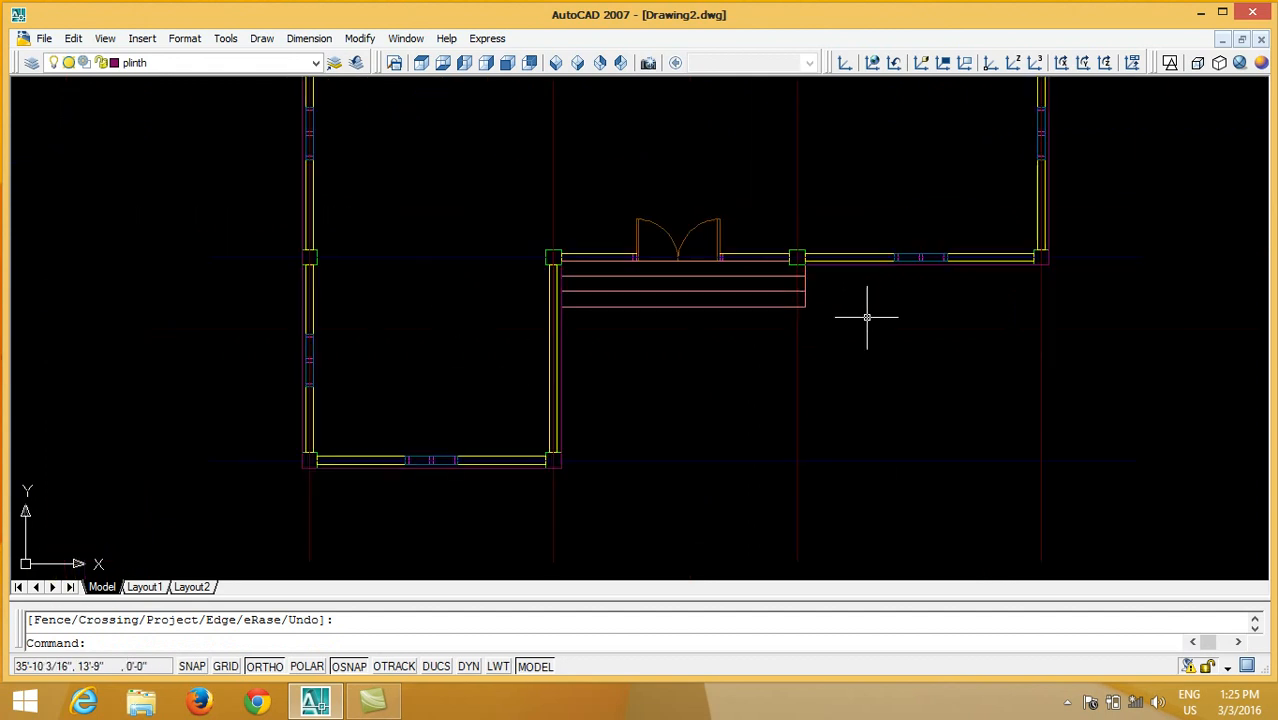
{"action": "scroll", "coordinate": [867, 317], "scroll_direction": "down", "scroll_amount": 4}
{"action": "middle_click_drag", "start_coordinate": [867, 317], "coordinate": [830, 448]}
{"action": "scroll", "coordinate": [907, 80], "scroll_direction": "up", "scroll_amount": 5}
{"action": "middle_click_drag", "start_coordinate": [752, 189], "coordinate": [664, 126]}
{"action": "scroll", "coordinate": [550, 462], "scroll_direction": "up", "scroll_amount": 4}
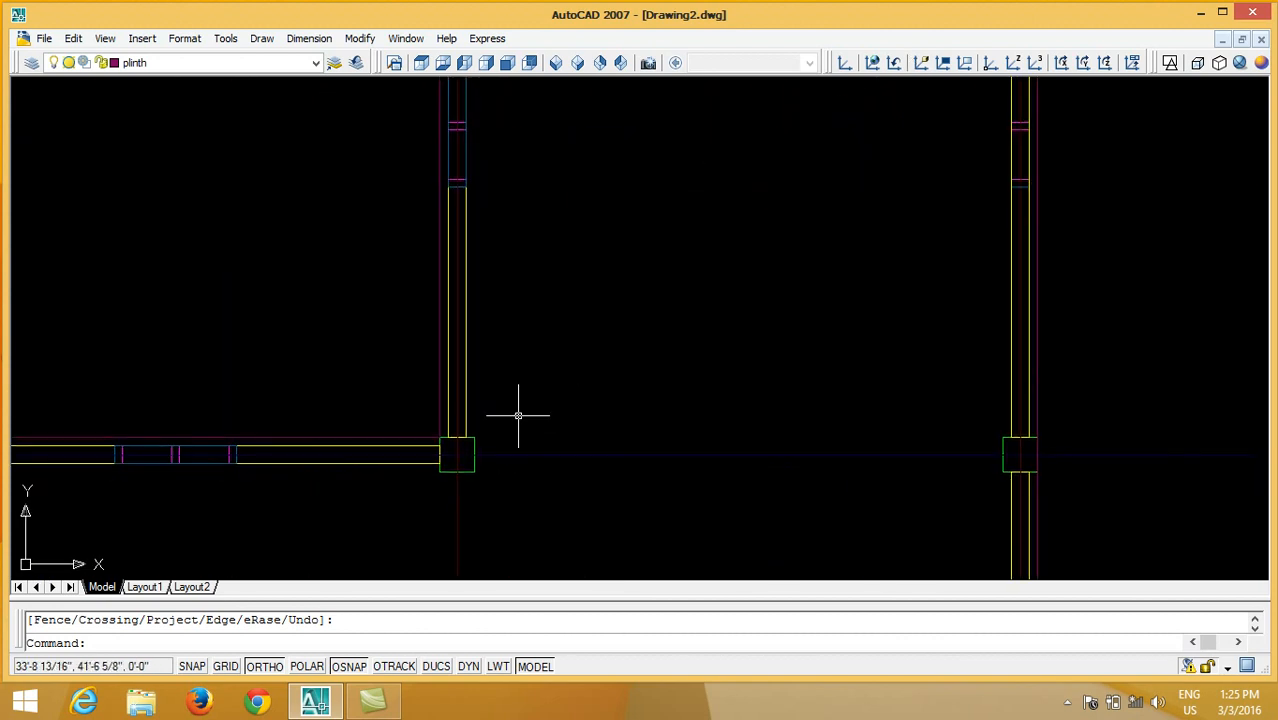
{"action": "type", "text": "l"}
{"action": "key", "text": "Return"}
{"action": "left_click", "coordinate": [474, 437]}
{"action": "left_click", "coordinate": [1003, 437]}
{"action": "key", "text": "Return"}
Draw a 4' horizontal line along the outer wall face from the corner column across the upper room's door opening
{"action": "scroll", "coordinate": [661, 371], "scroll_direction": "down", "scroll_amount": 4}
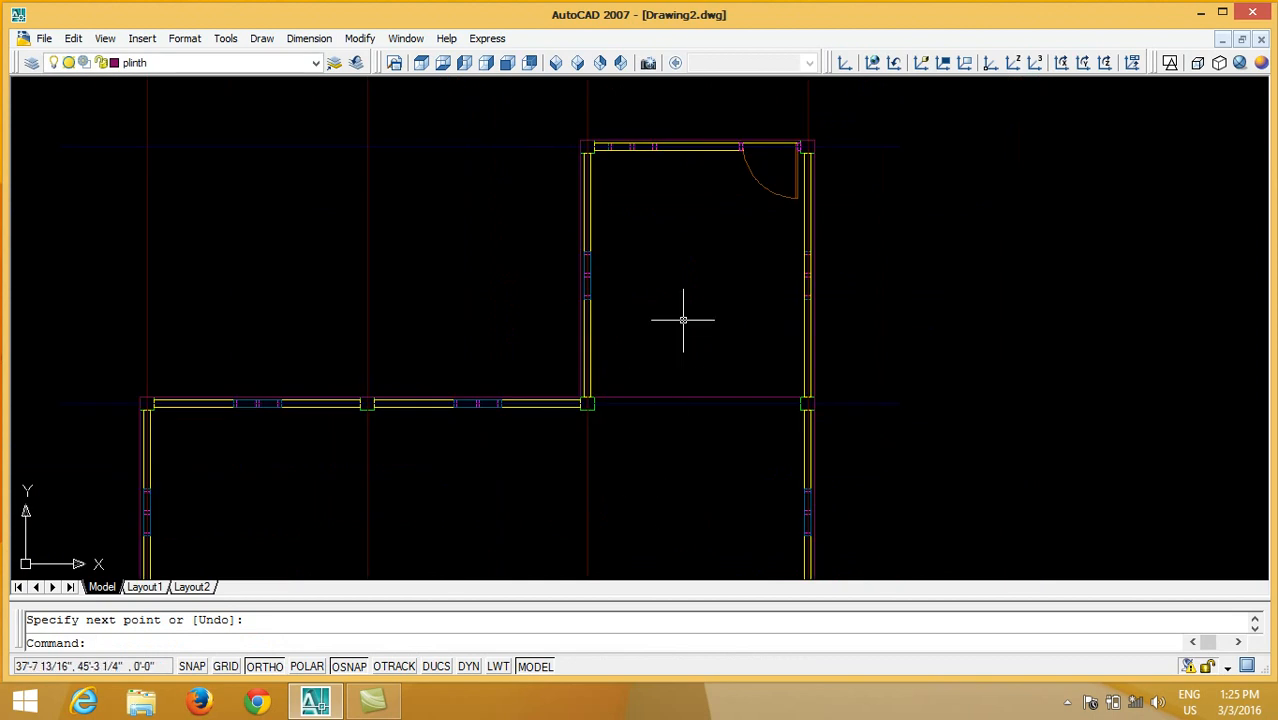
{"action": "scroll", "coordinate": [700, 220], "scroll_direction": "up", "scroll_amount": 6}
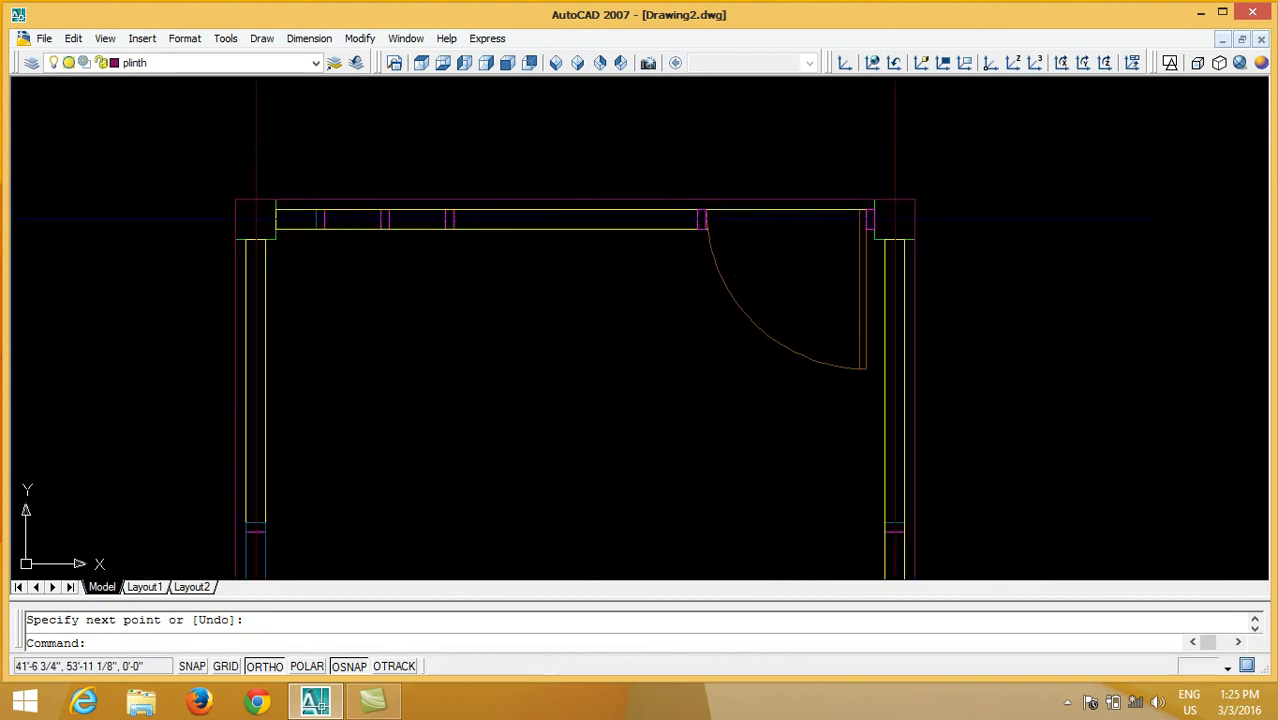
{"action": "mouse_move", "coordinate": [725, 212]}
{"action": "middle_mouse_down"}
{"action": "mouse_move", "coordinate": [704, 276]}
{"action": "mouse_move", "coordinate": [641, 285]}
{"action": "middle_mouse_up"}
{"action": "type", "text": "l"}
{"action": "key", "text": "Return"}
{"action": "left_click", "coordinate": [1075, 276]}
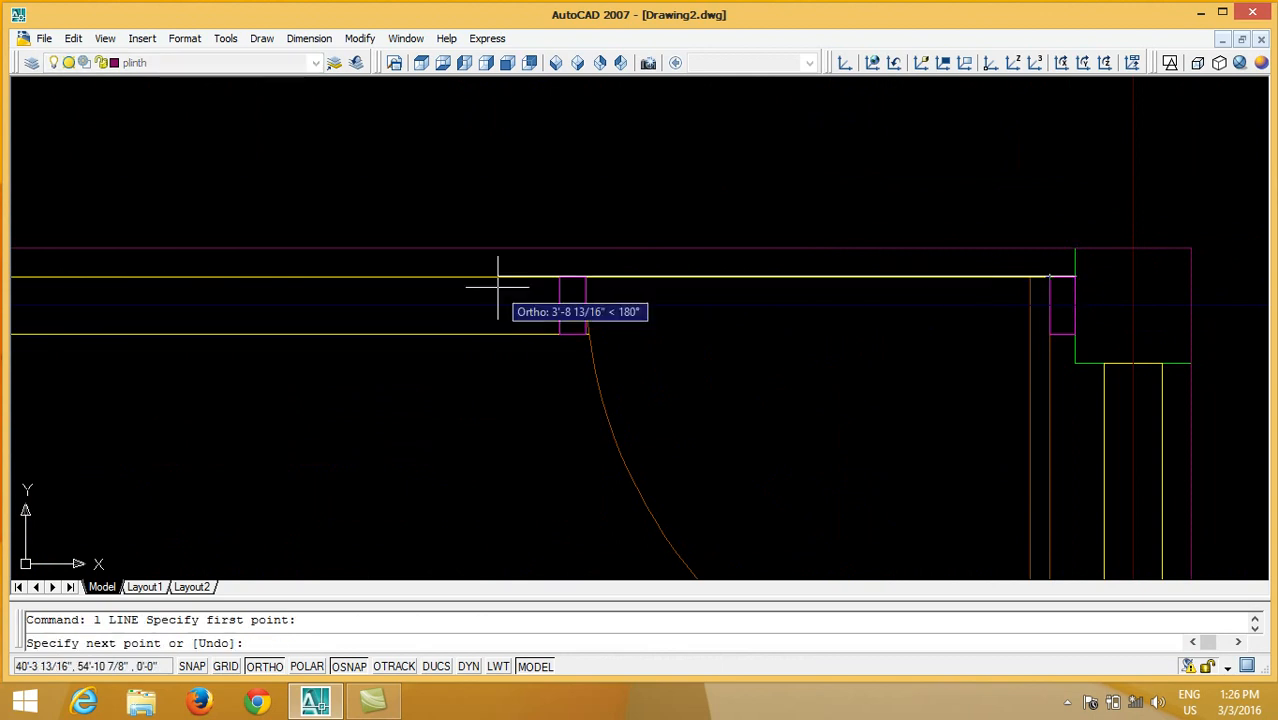
{"action": "type", "text": "4'"}
{"action": "key", "text": "Return"}
{"action": "key", "text": "Return"}
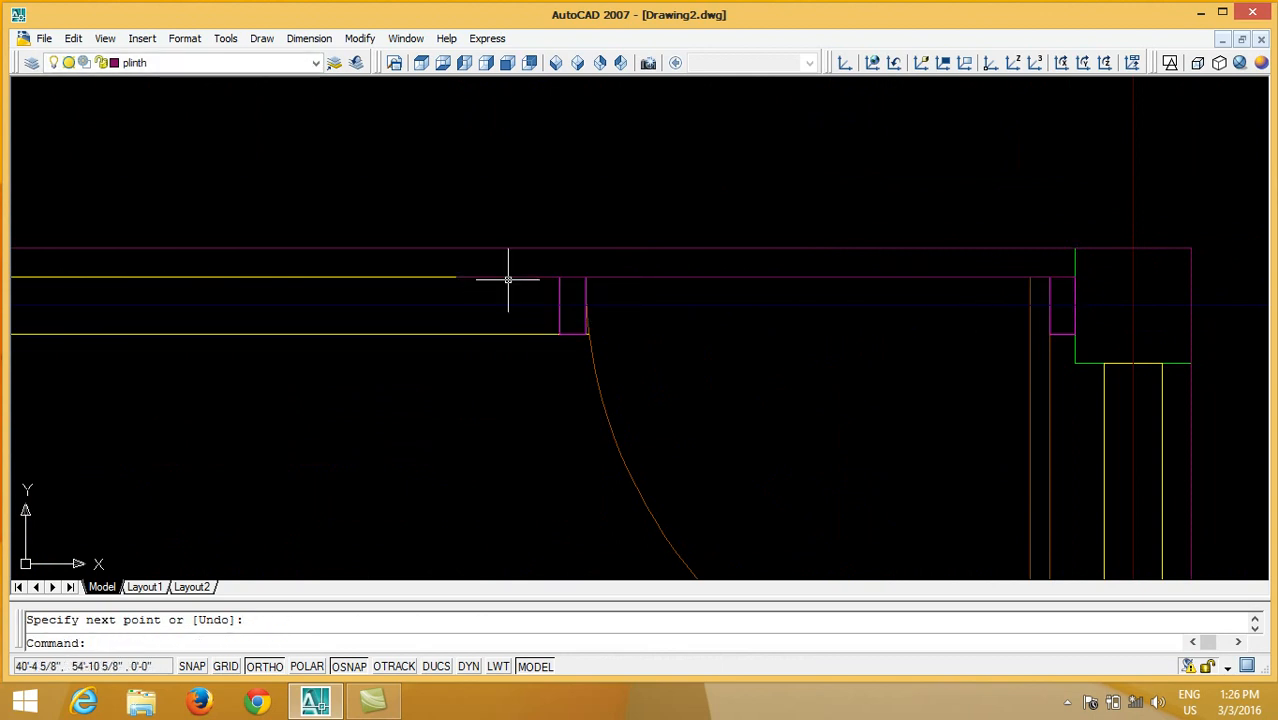
Move the new 4' line at the upper room's door onto the steps layer
{"action": "left_click", "coordinate": [508, 277]}
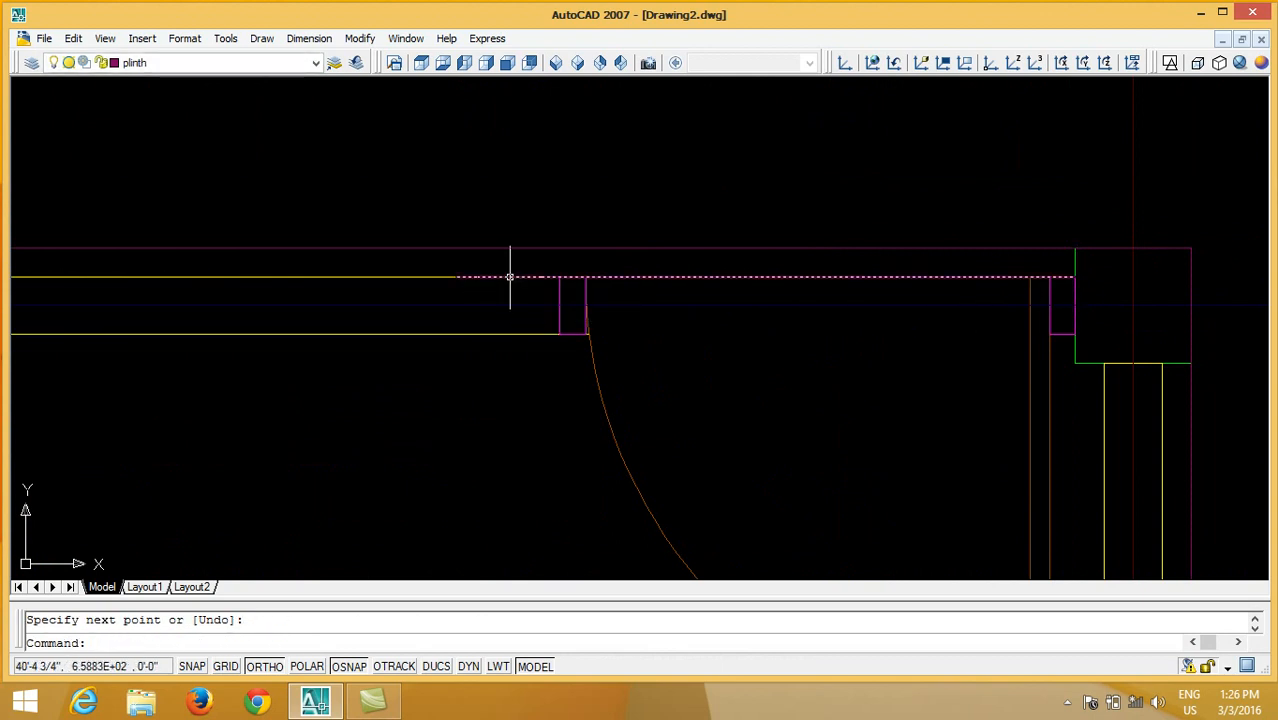
{"action": "left_click", "coordinate": [225, 63]}
{"action": "left_click", "coordinate": [177, 201]}
{"action": "key", "text": "Escape"}
Offset the 4' step line outward twice at equal spacing to form the steps outside the upper room's door
{"action": "type", "text": "o"}
{"action": "key", "text": "Return"}
{"action": "type", "text": "6"}
{"action": "key", "text": "Return"}
{"action": "left_click", "coordinate": [508, 277]}
{"action": "left_click", "coordinate": [511, 215]}
{"action": "scroll", "coordinate": [514, 195], "scroll_direction": "down", "scroll_amount": 2}
{"action": "left_click", "coordinate": [518, 186]}
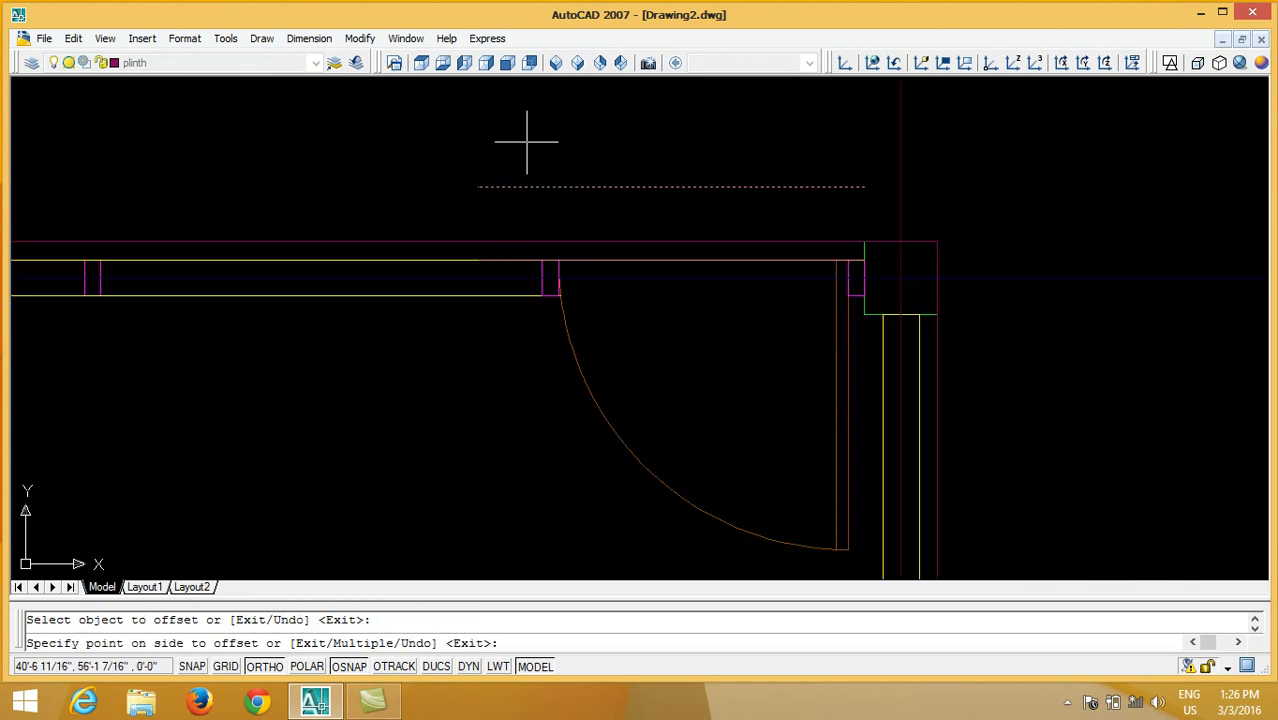
{"action": "left_click", "coordinate": [518, 175]}
{"action": "key", "text": "Return"}
Draw a vertical side line outward from the outer plinth corner at the column, extending past the outermost step line
{"action": "scroll", "coordinate": [619, 285], "scroll_direction": "down", "scroll_amount": 2}
{"action": "type", "text": "l"}
{"action": "key", "text": "Return"}
{"action": "left_click", "coordinate": [746, 272]}
{"action": "left_click", "coordinate": [746, 191]}
{"action": "key", "text": "Return"}
Draw a vertical line closing the free ends of the step lines, from the outermost step to the wall face
{"action": "scroll", "coordinate": [542, 277], "scroll_direction": "up", "scroll_amount": 3}
{"action": "key", "text": "Return"}
{"action": "left_click", "coordinate": [592, 158]}
{"action": "left_click", "coordinate": [592, 274]}
{"action": "key", "text": "Return"}
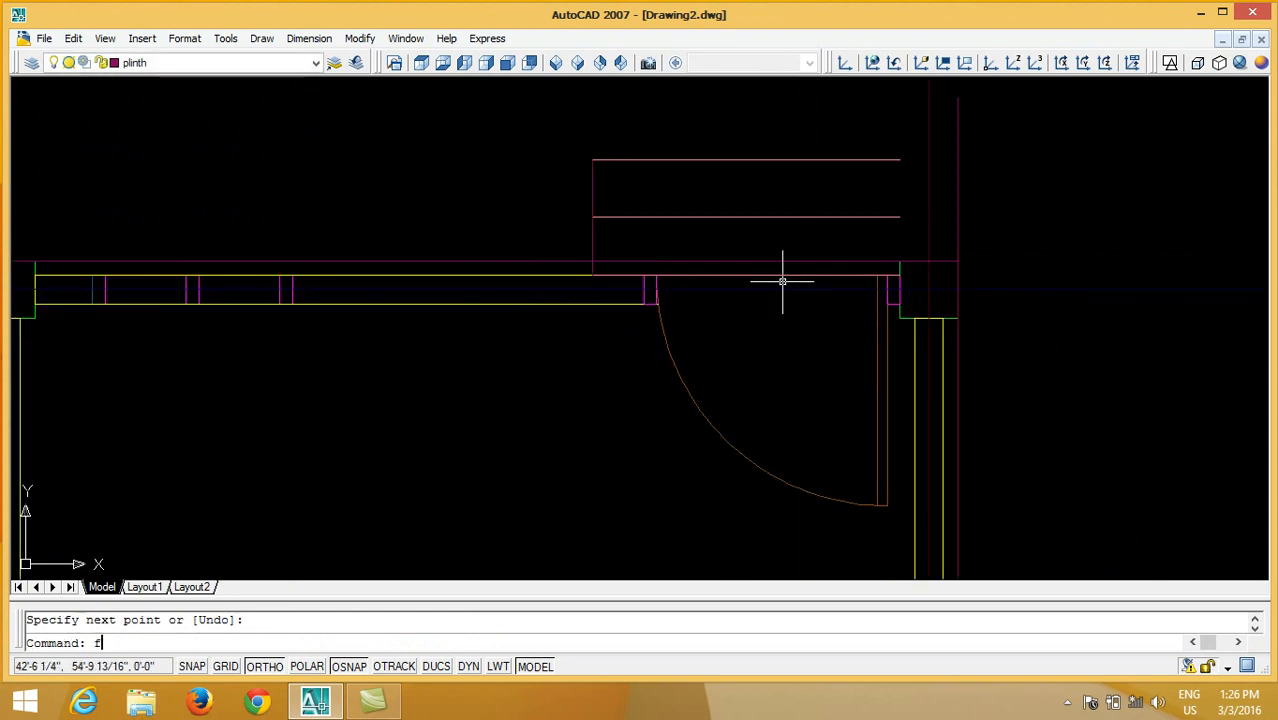
Fillet the outermost step line with the vertical line at the plinth corner using radius 0
{"action": "type", "text": "f"}
{"action": "key", "text": "Return"}
{"action": "type", "text": "r"}
{"action": "key", "text": "Return"}
{"action": "type", "text": "0"}
{"action": "key", "text": "Return"}
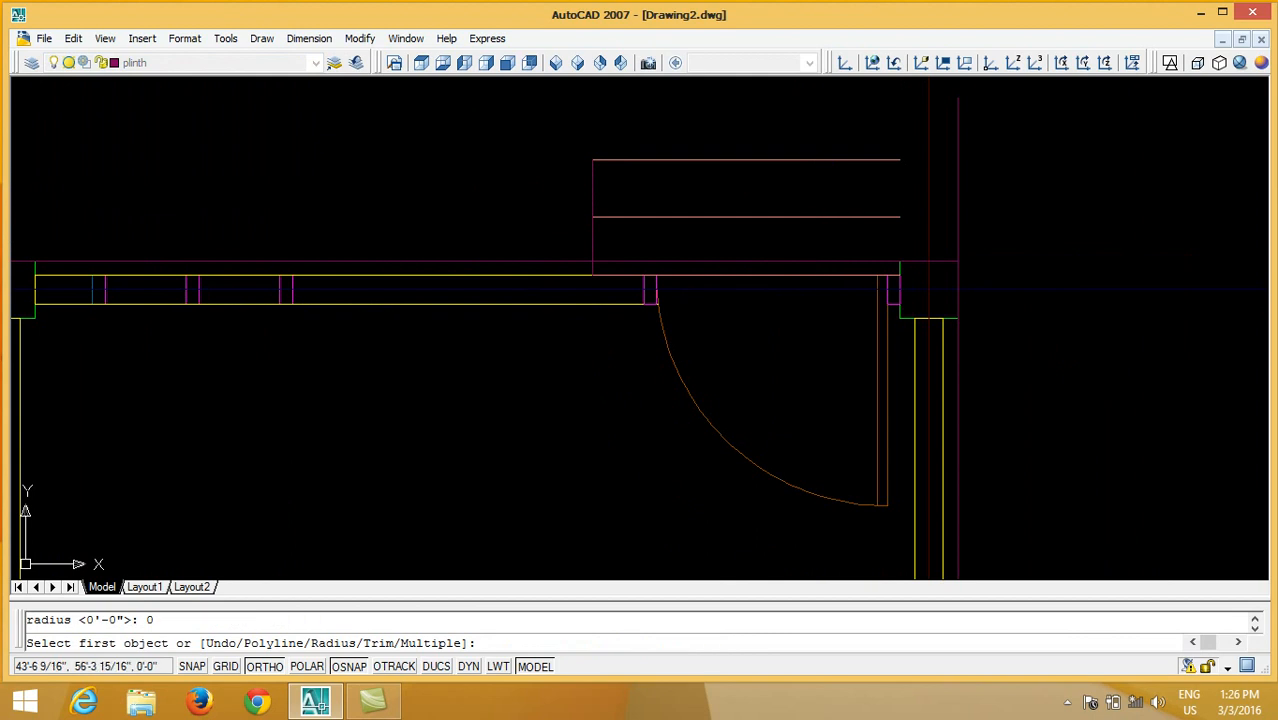
{"action": "left_click", "coordinate": [864, 159]}
{"action": "left_click", "coordinate": [957, 183]}
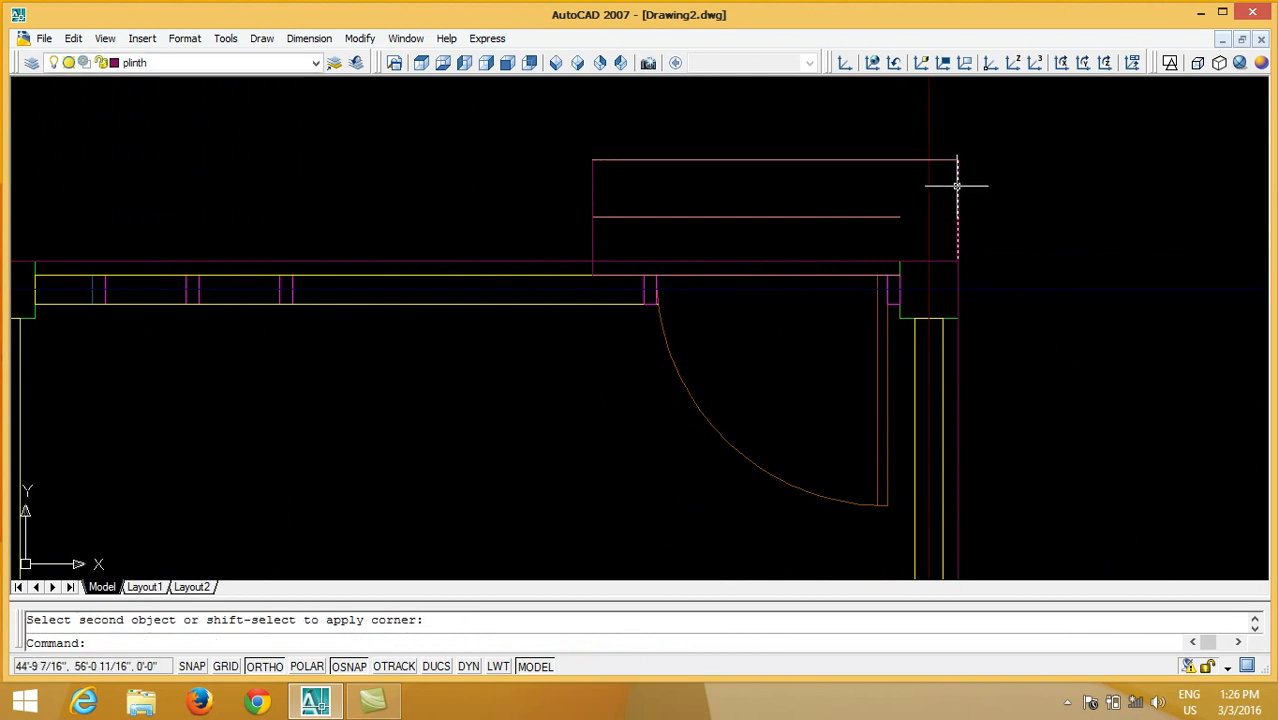
Extend the middle step line to the vertical side line at the plinth corner
{"action": "type", "text": "ex"}
{"action": "key", "text": "Return"}
{"action": "key", "text": "Return"}
{"action": "left_click", "coordinate": [890, 226]}
{"action": "left_click", "coordinate": [850, 201]}
{"action": "key", "text": "Return"}
{"action": "key", "text": "Return"}
{"action": "key", "text": "Return"}
{"action": "left_click", "coordinate": [787, 216]}
{"action": "key", "text": "Return"}
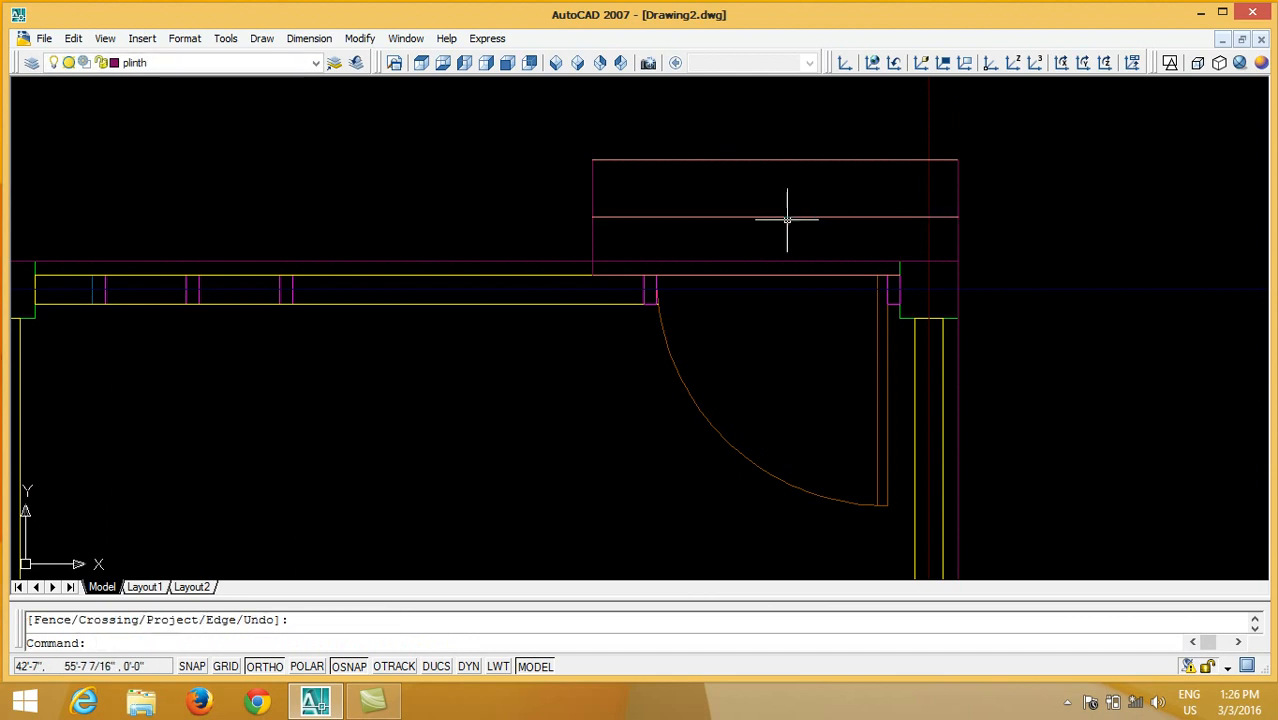
Match the properties of the middle step line onto both vertical side lines of the upper door's steps
{"action": "key", "text": "Return"}
{"action": "left_click", "coordinate": [787, 216]}
{"action": "left_click", "coordinate": [692, 178]}
{"action": "left_click", "coordinate": [547, 241]}
{"action": "left_click", "coordinate": [977, 129]}
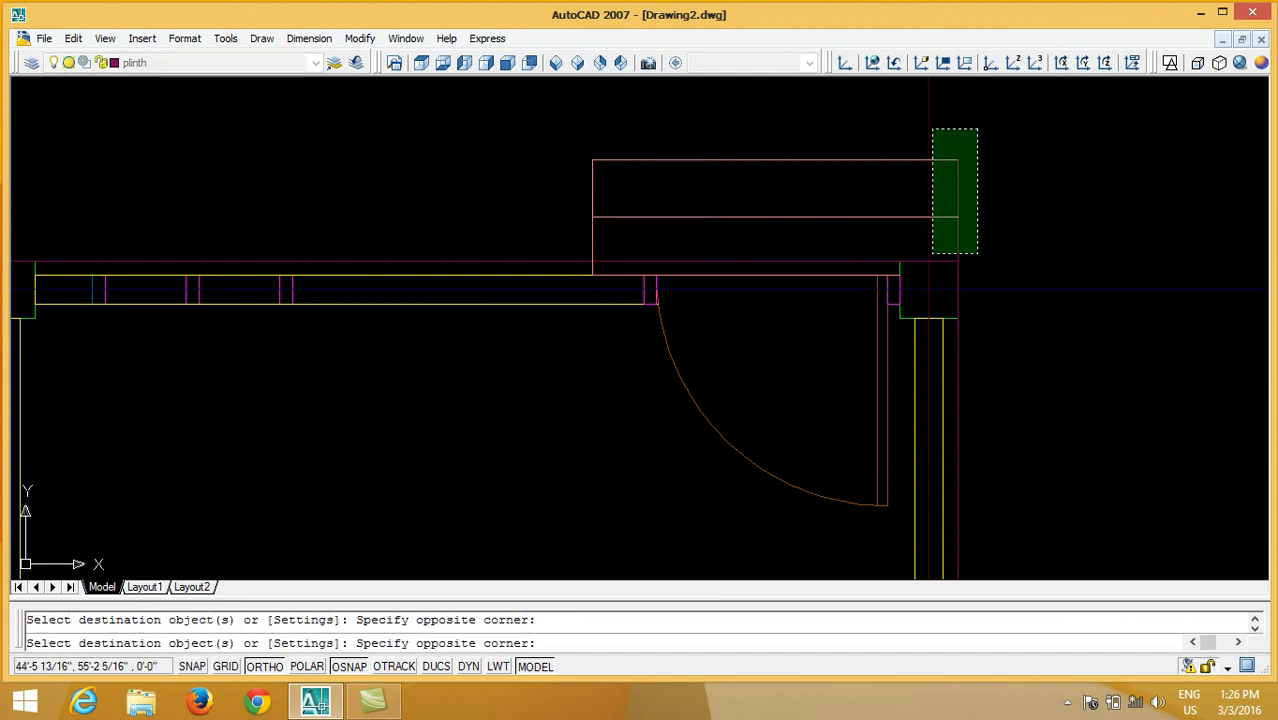
{"action": "left_click", "coordinate": [944, 249]}
{"action": "key", "text": "Return"}
{"action": "scroll", "coordinate": [630, 147], "scroll_direction": "down", "scroll_amount": 3}
{"action": "scroll", "coordinate": [621, 182], "scroll_direction": "down", "scroll_amount": 5}
{"action": "scroll", "coordinate": [924, 359], "scroll_direction": "down", "scroll_amount": 2}
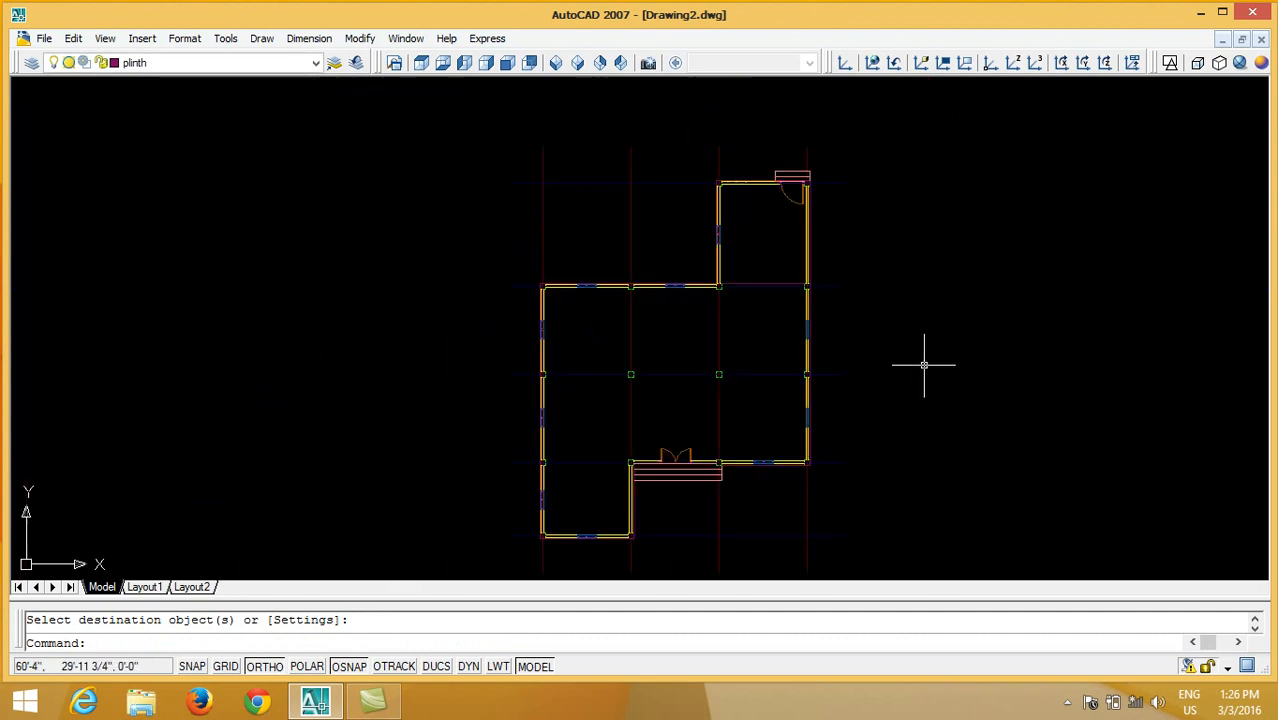
{"action": "scroll", "coordinate": [904, 308], "scroll_direction": "down", "scroll_amount": 2}
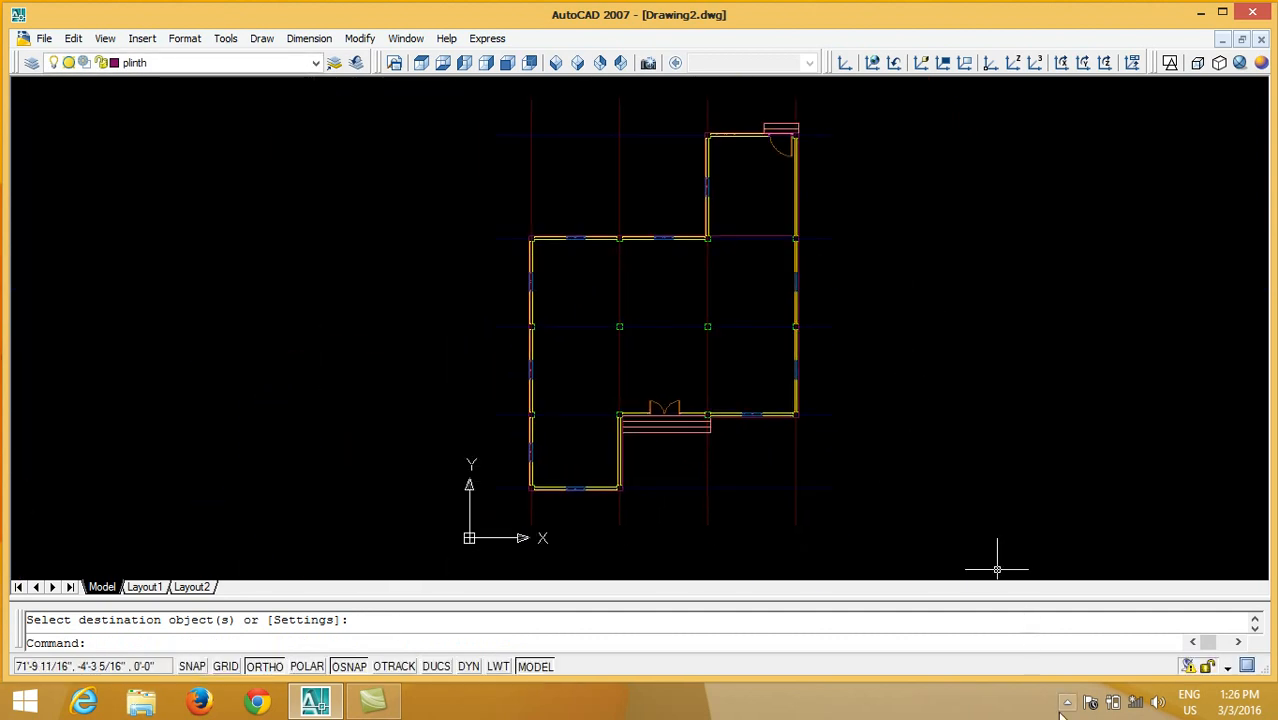